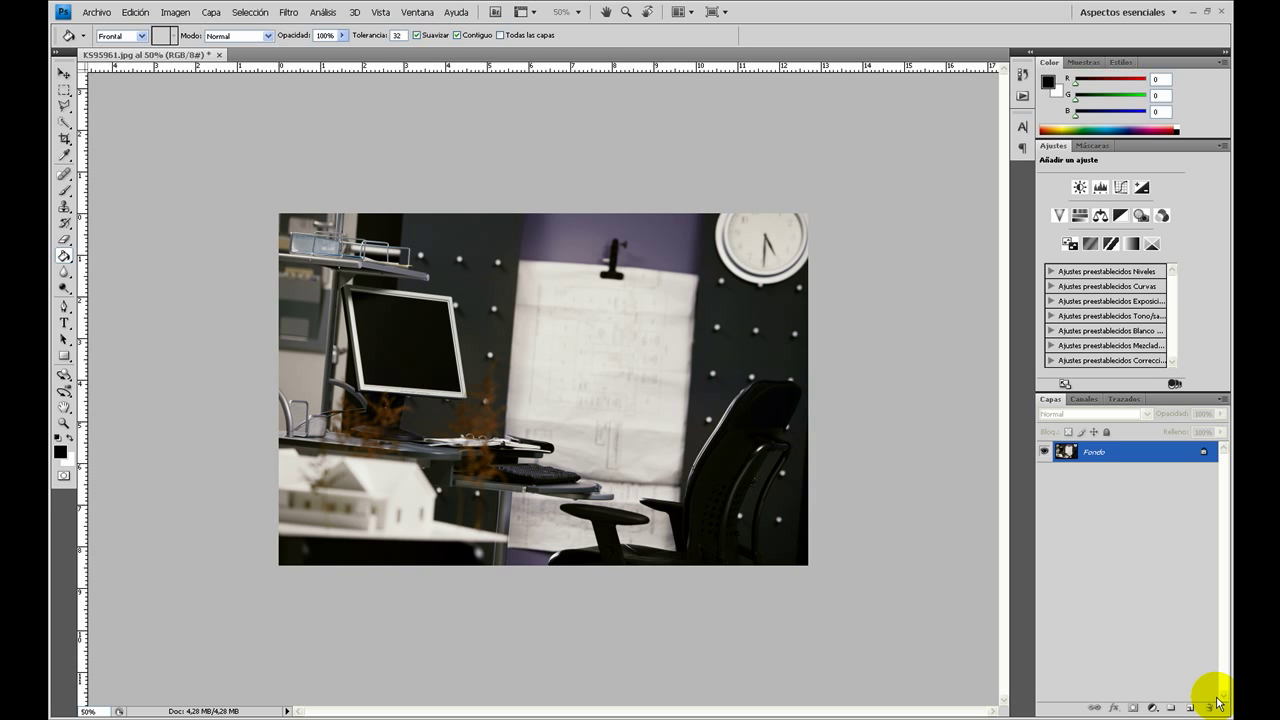
Create Sin título-1: 2000 × 1250 px, 300 ppi, RGB, white background
click(96, 12)
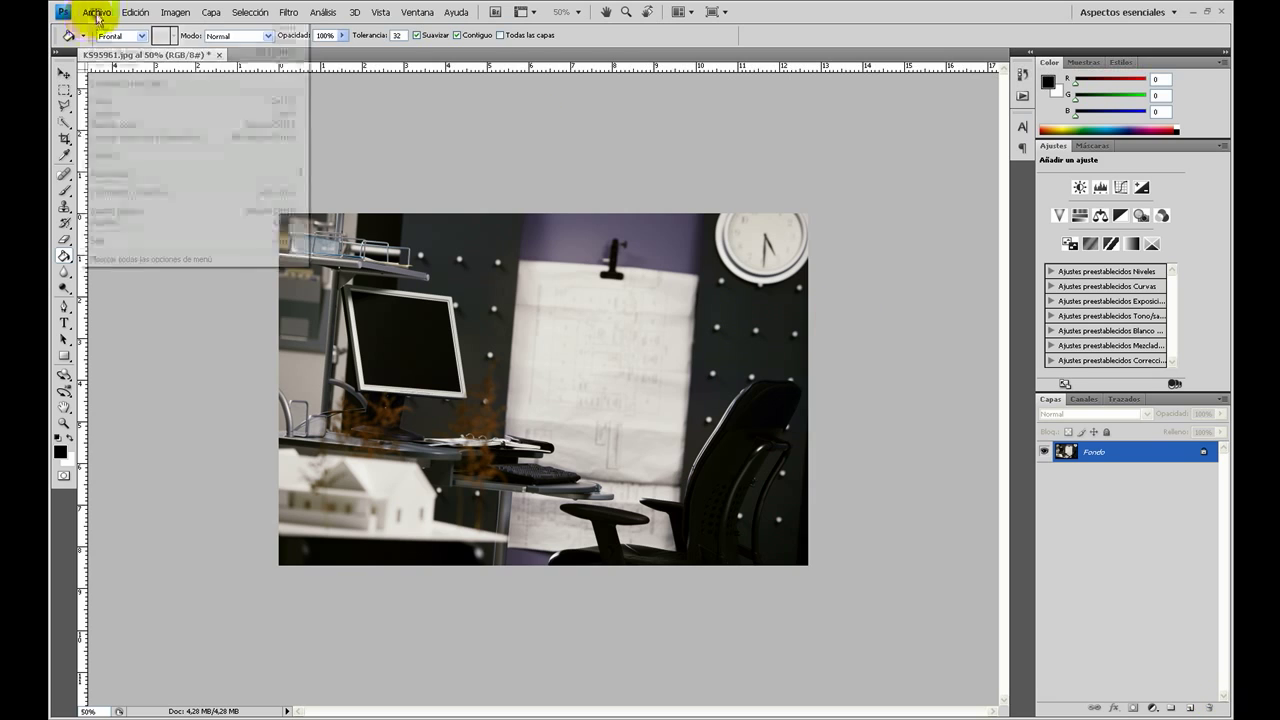
click(104, 28)
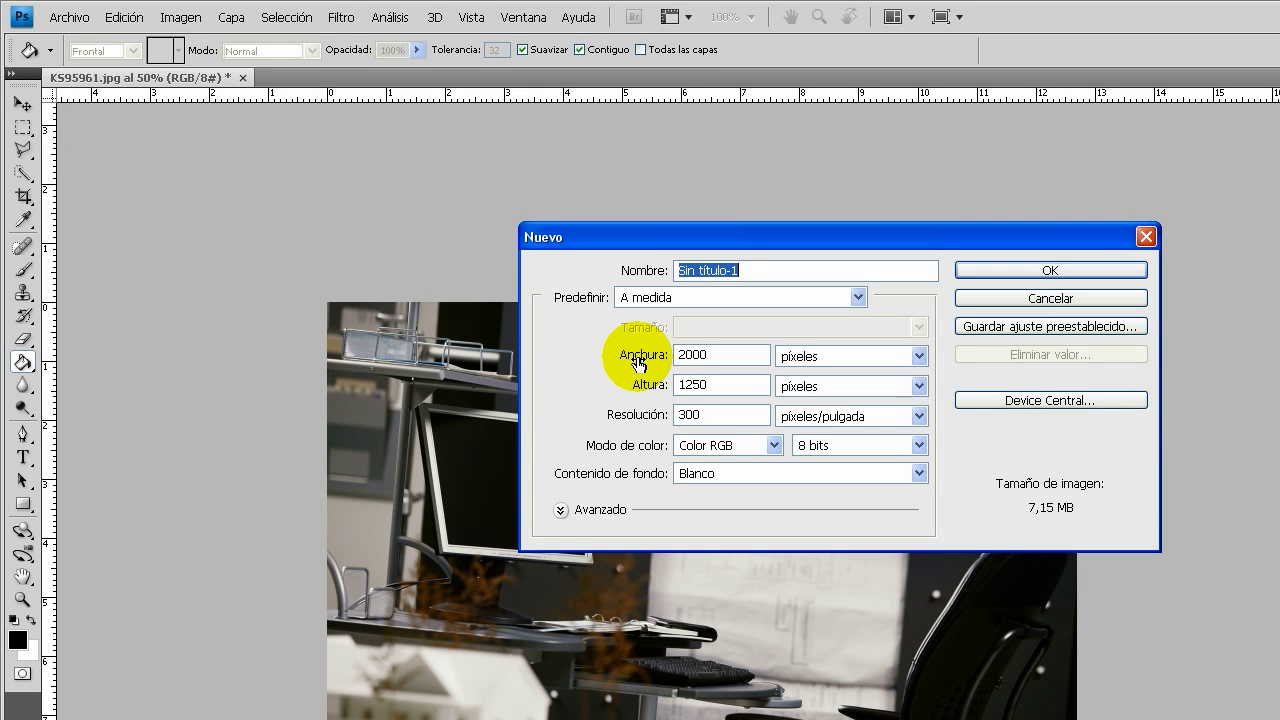
click(1035, 270)
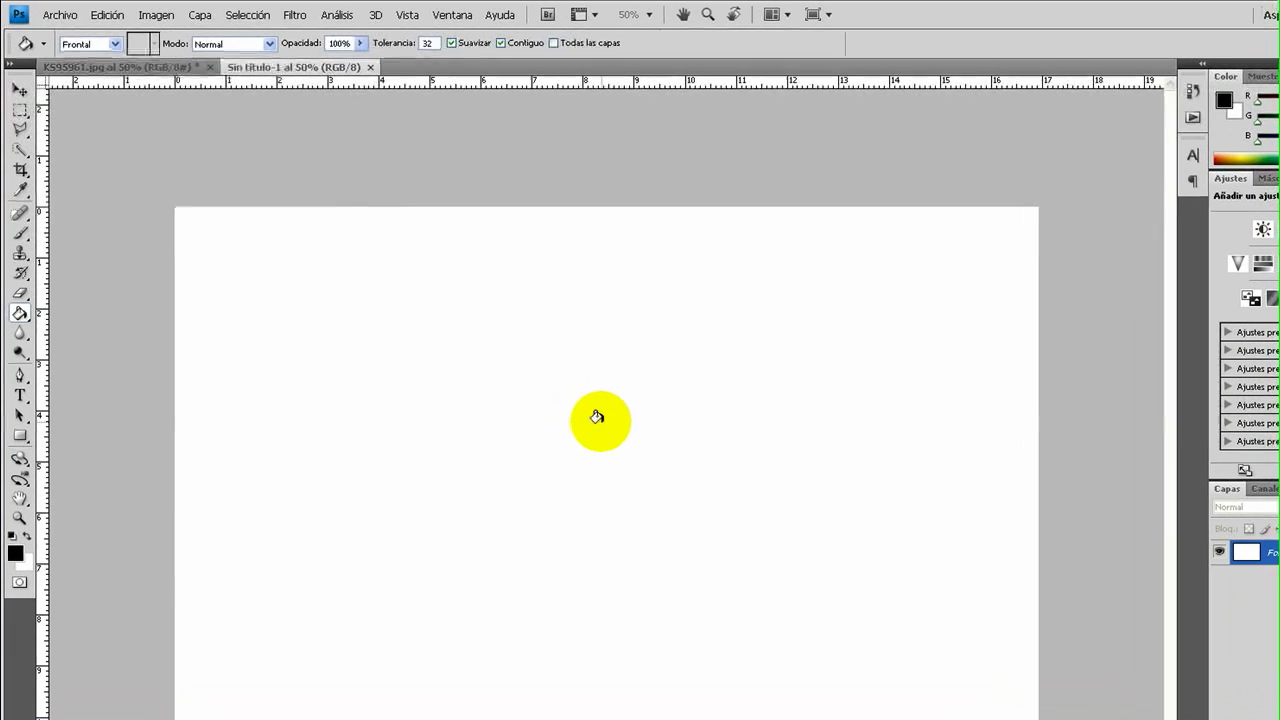
Set the foreground colour to #012648 and paint-bucket fill the Fondo layer with it
click(16, 556)
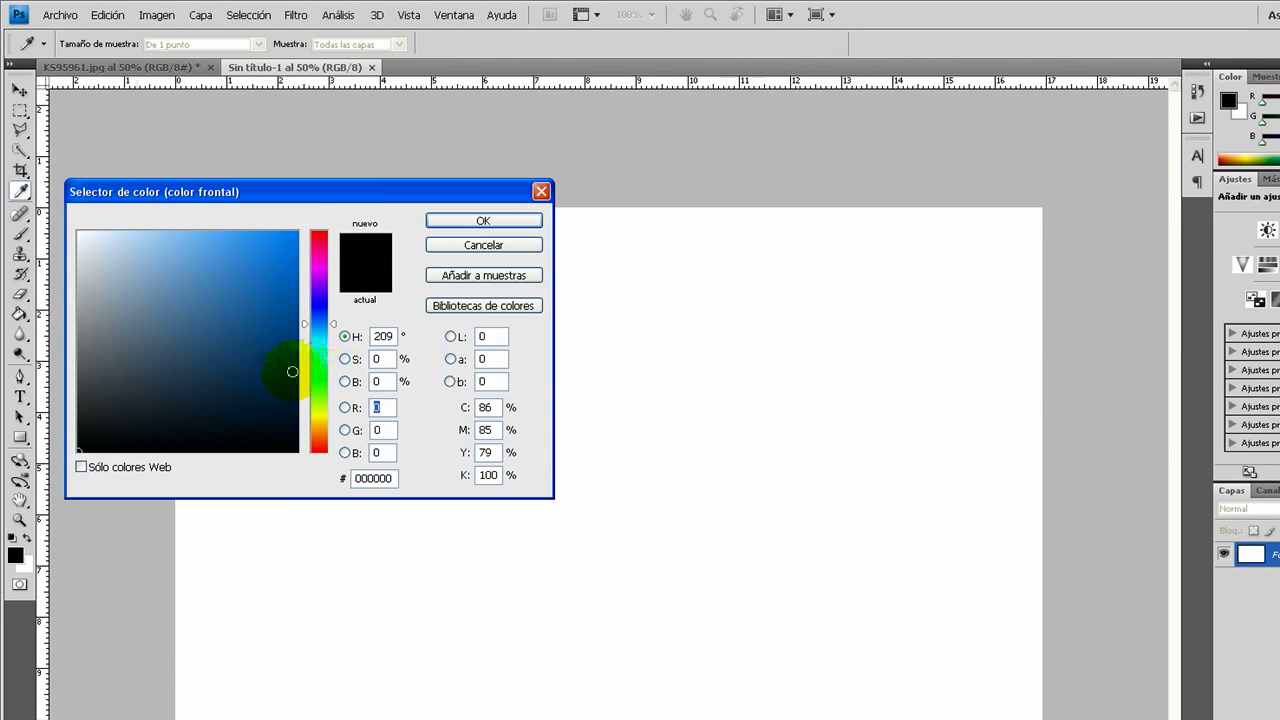
click(295, 386)
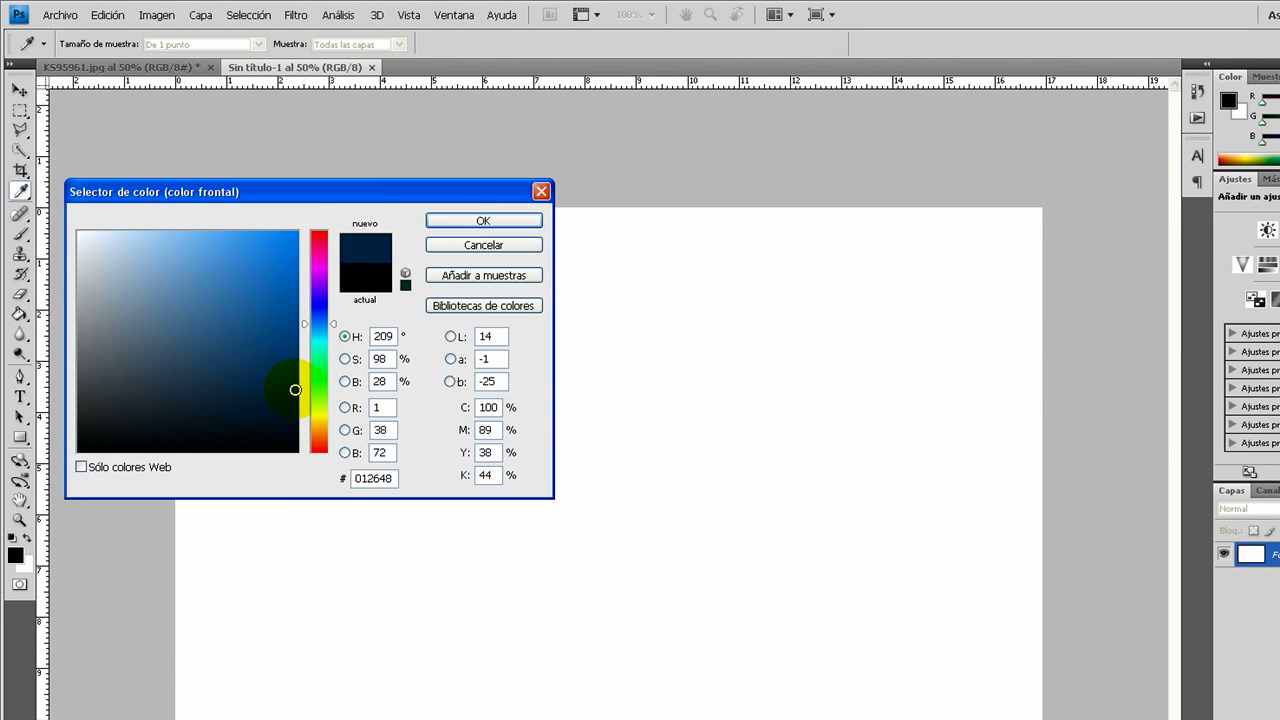
click(483, 220)
key(g)
click(566, 362)
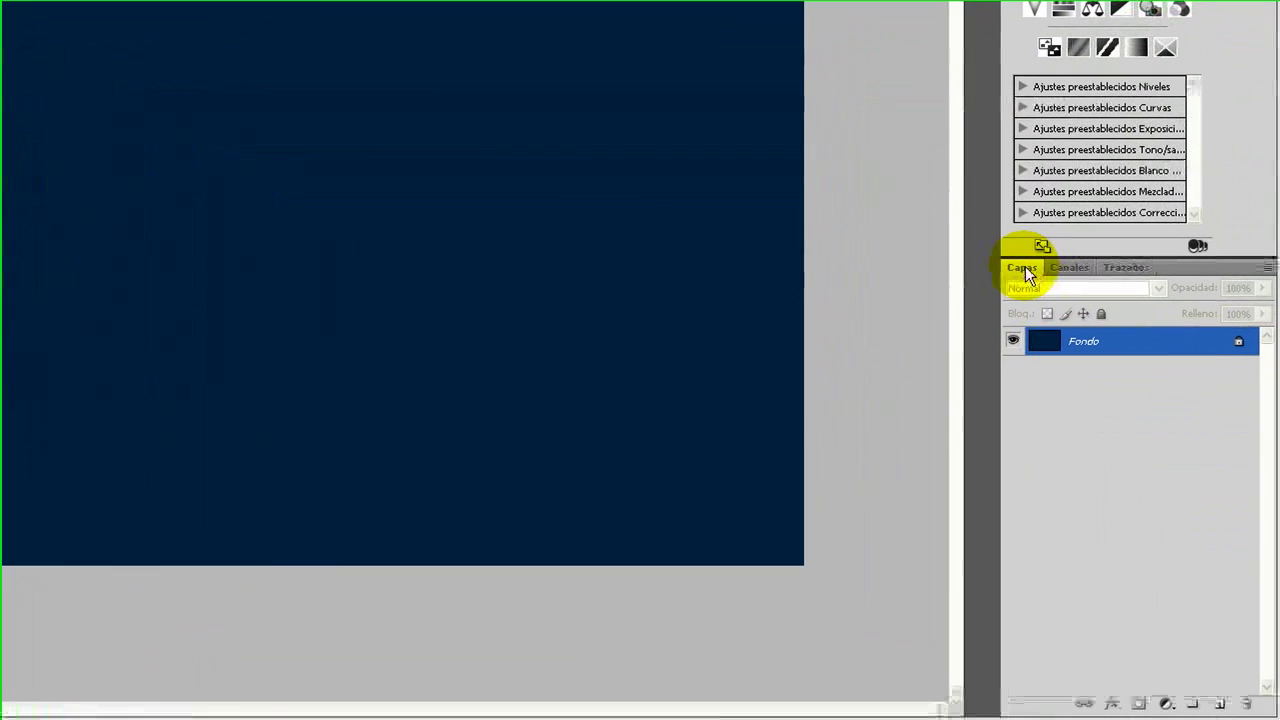
Add Capa 1, select the upper canvas down to the horizon, and set foreground to white
click(1220, 704)
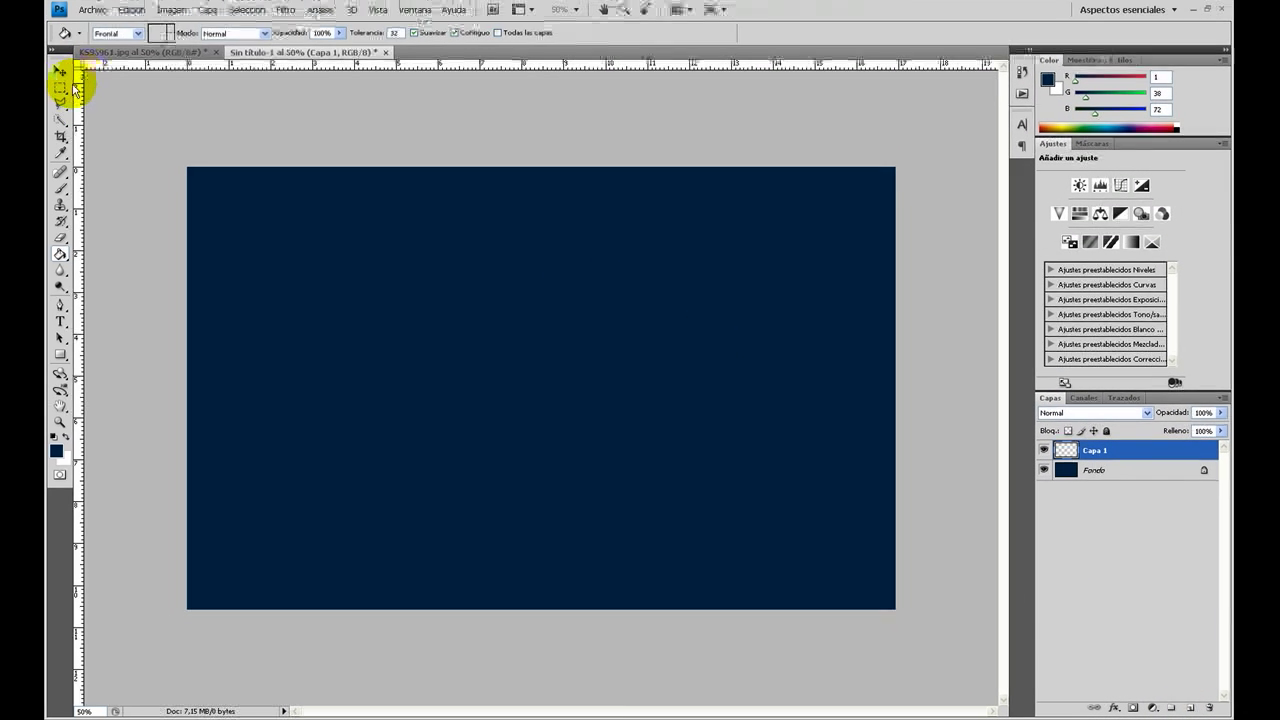
click(64, 90)
mouse_move(191, 169)
mouse_down()
mouse_move(925, 439)
mouse_move(954, 498)
mouse_up()
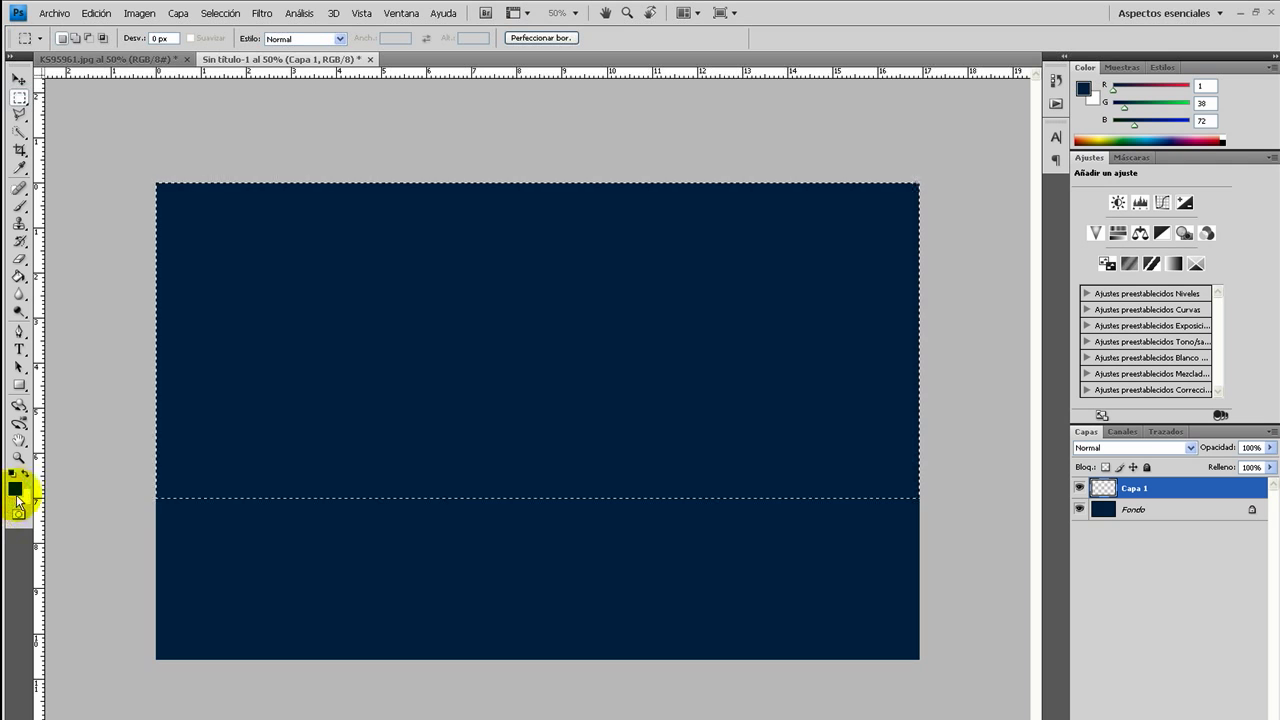
click(15, 489)
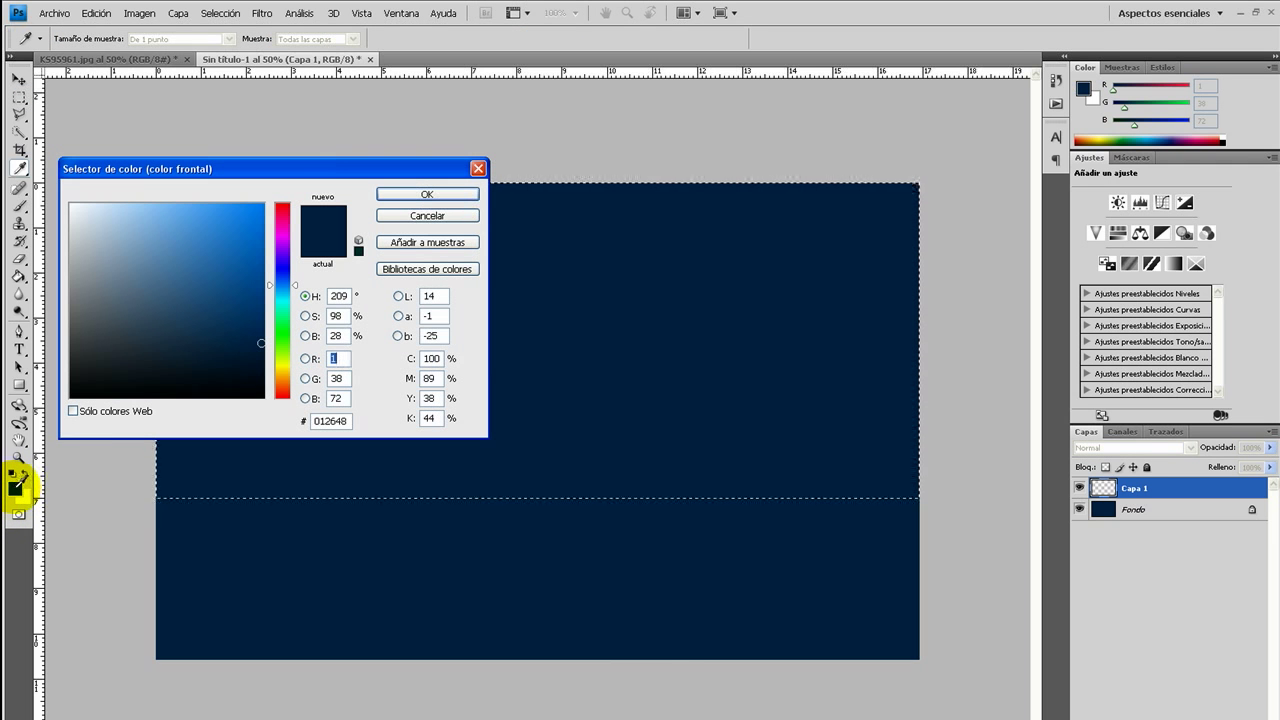
click(78, 205)
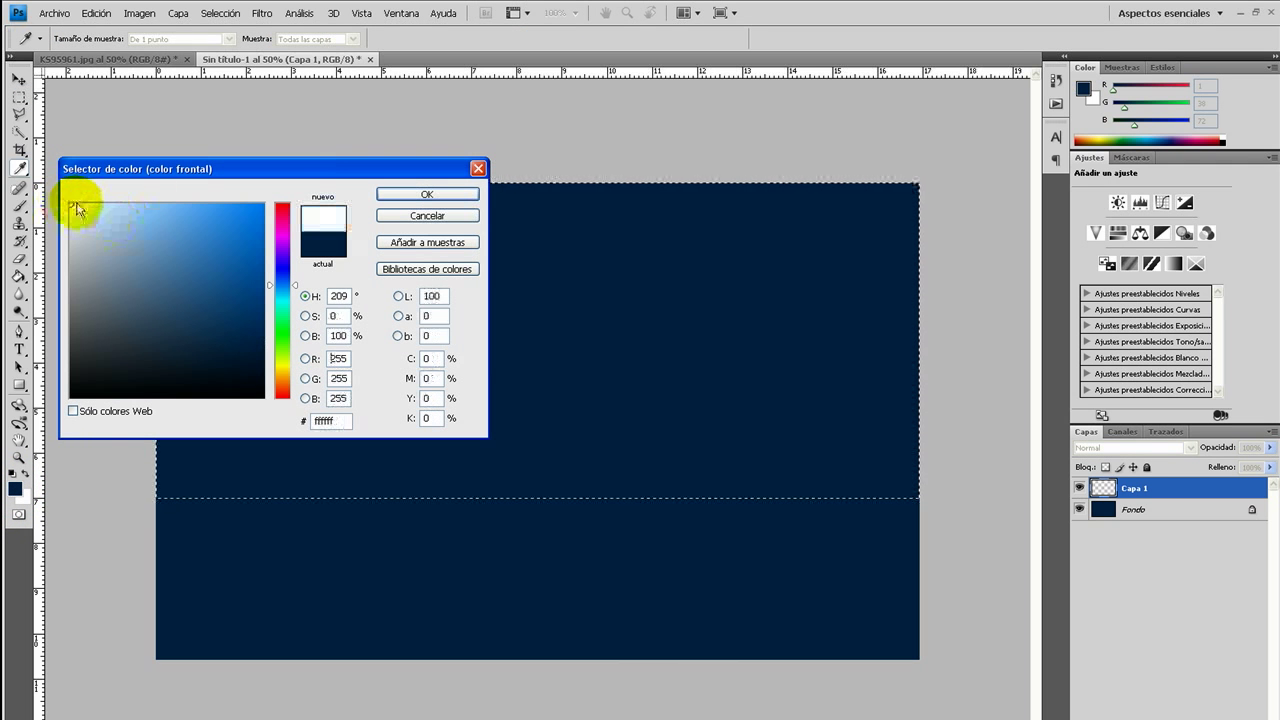
click(386, 194)
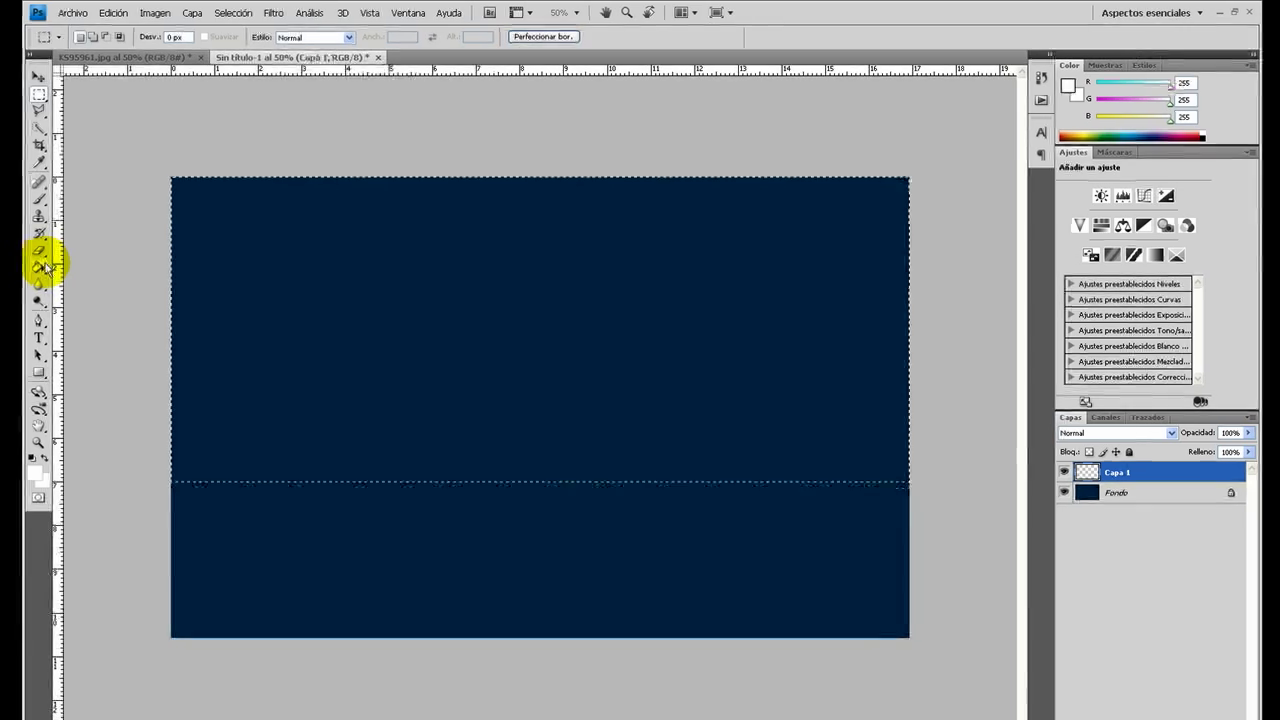
Draw a short foreground-to-transparent white gradient rising from the horizon line
right_click(63, 254)
click(93, 256)
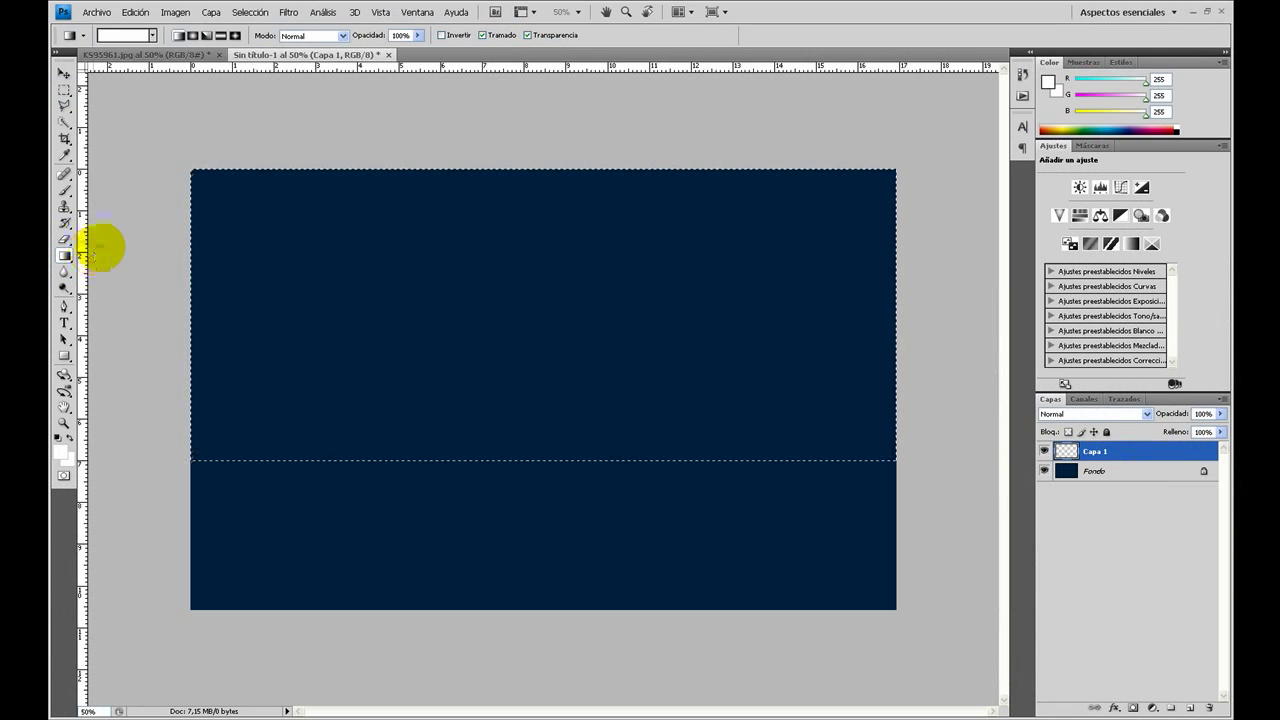
click(153, 36)
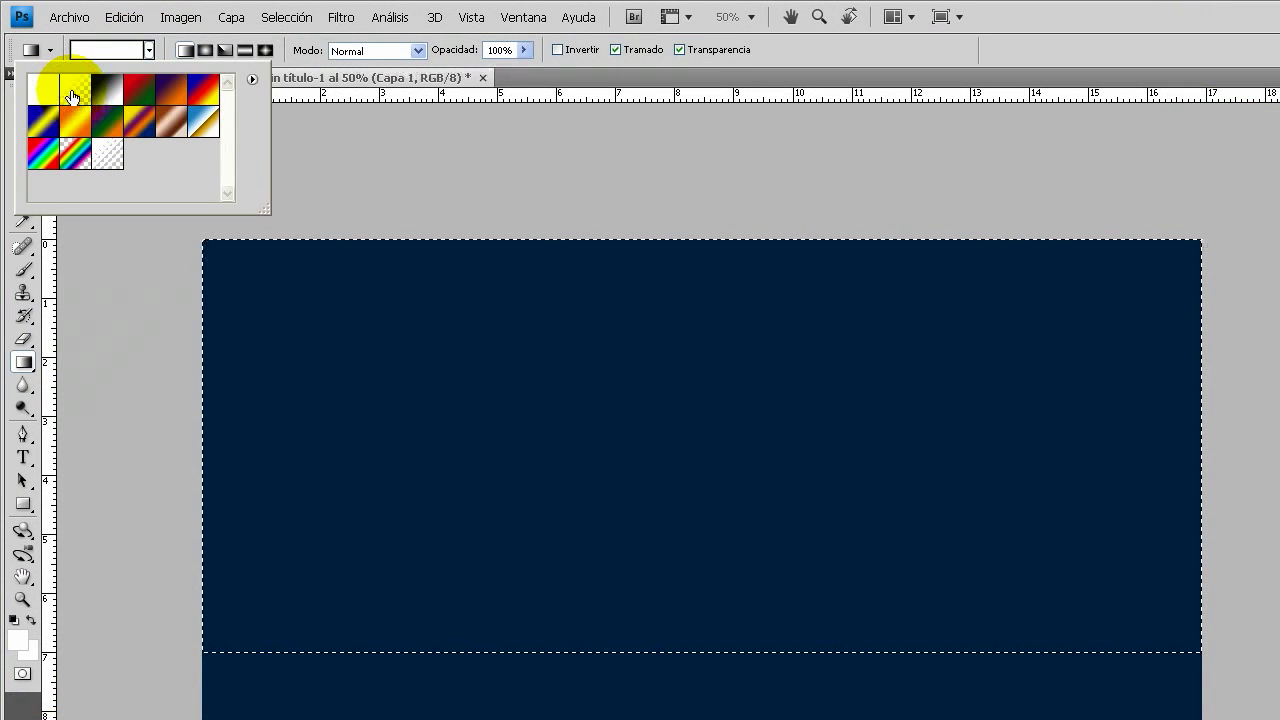
click(71, 94)
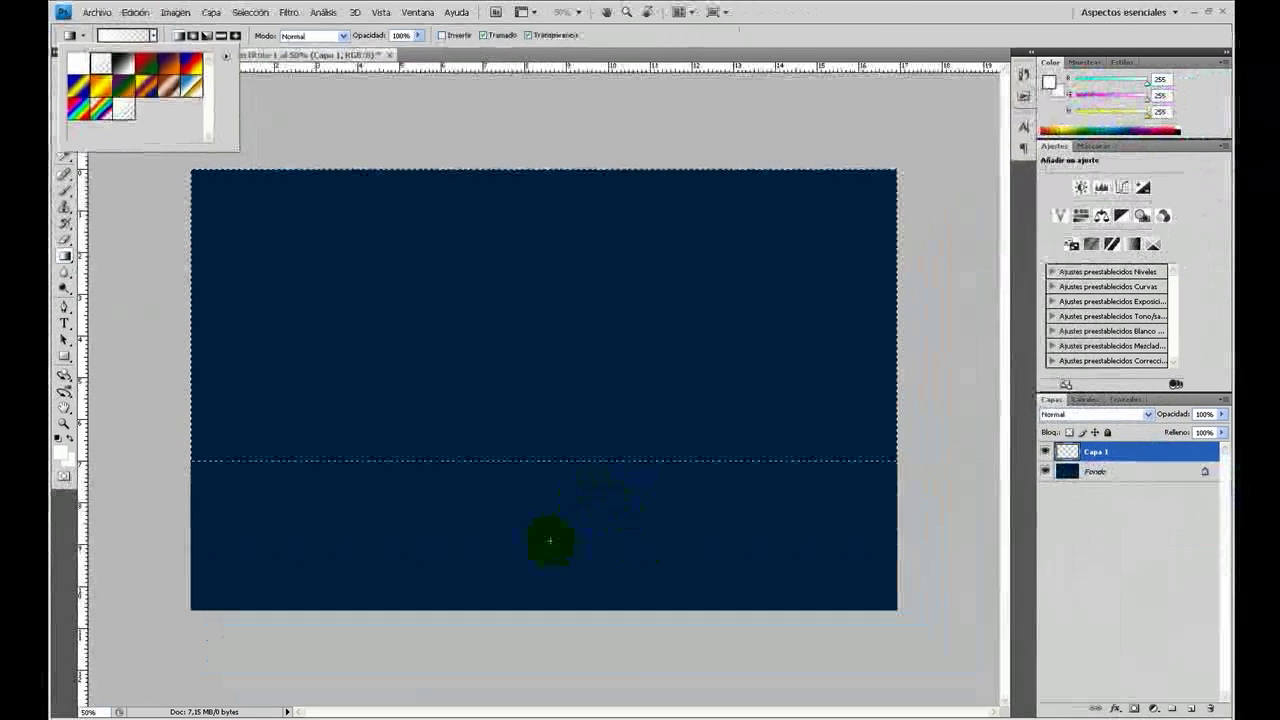
drag(549, 540, 552, 507)
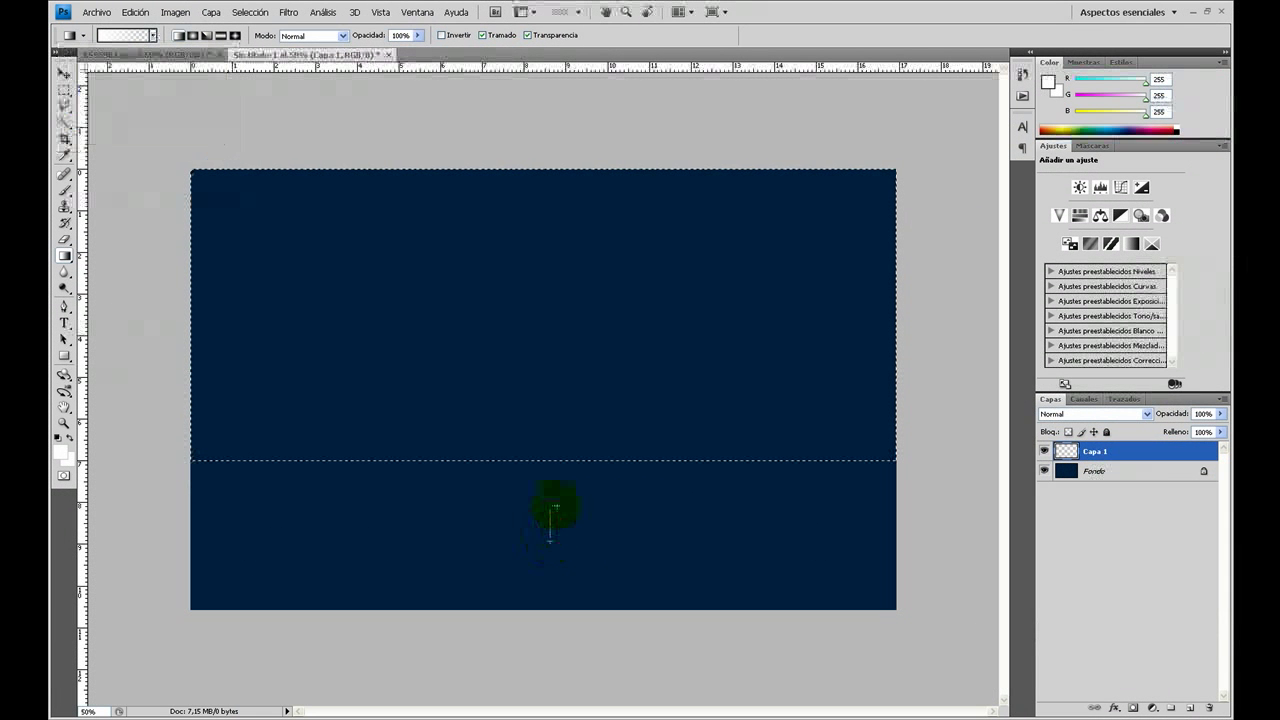
drag(586, 464, 586, 444)
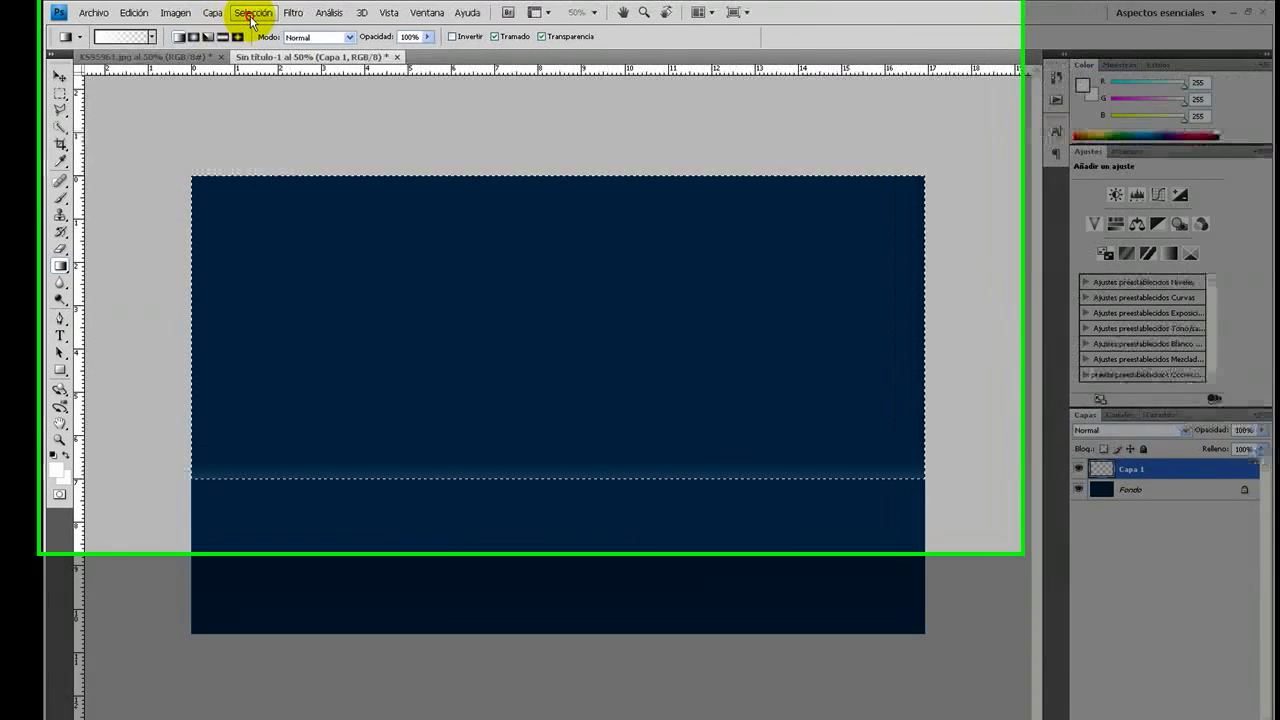
Invert the selection to the lower band and set the foreground to near-black
click(251, 12)
click(290, 87)
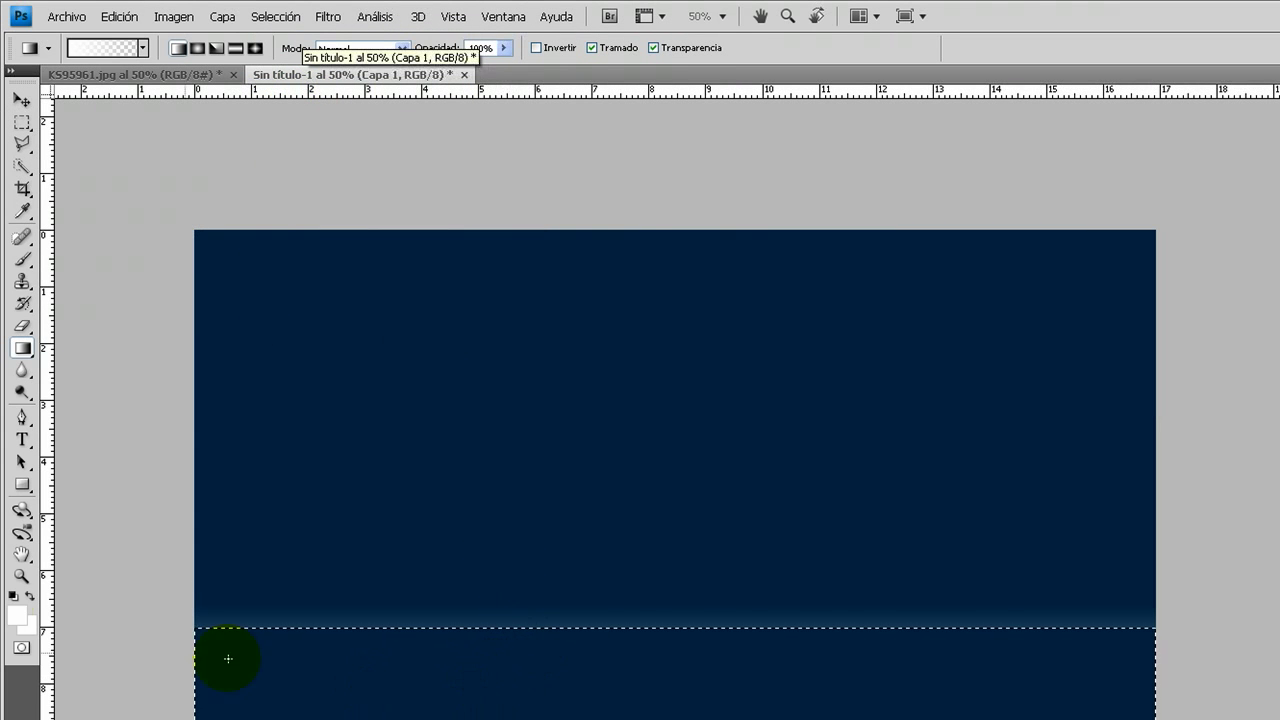
click(20, 620)
click(106, 486)
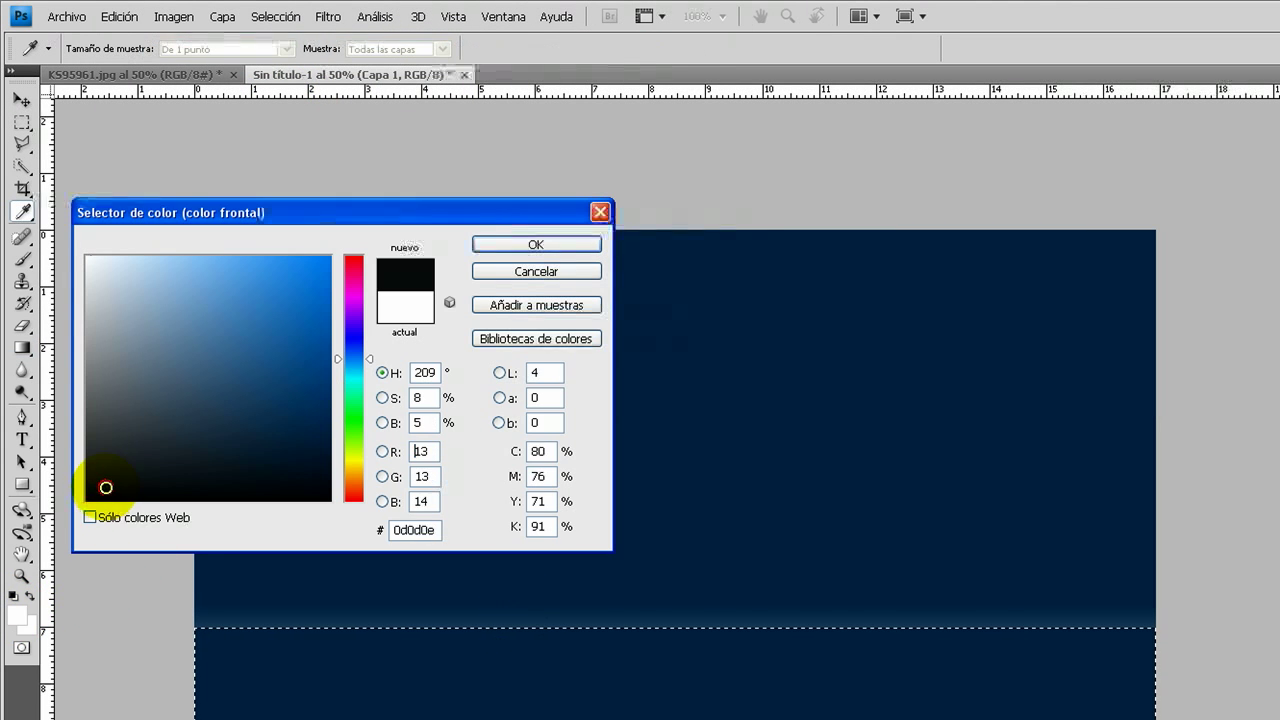
click(508, 243)
Drag a near-black gradient down from the horizon, then deselect
key(g)
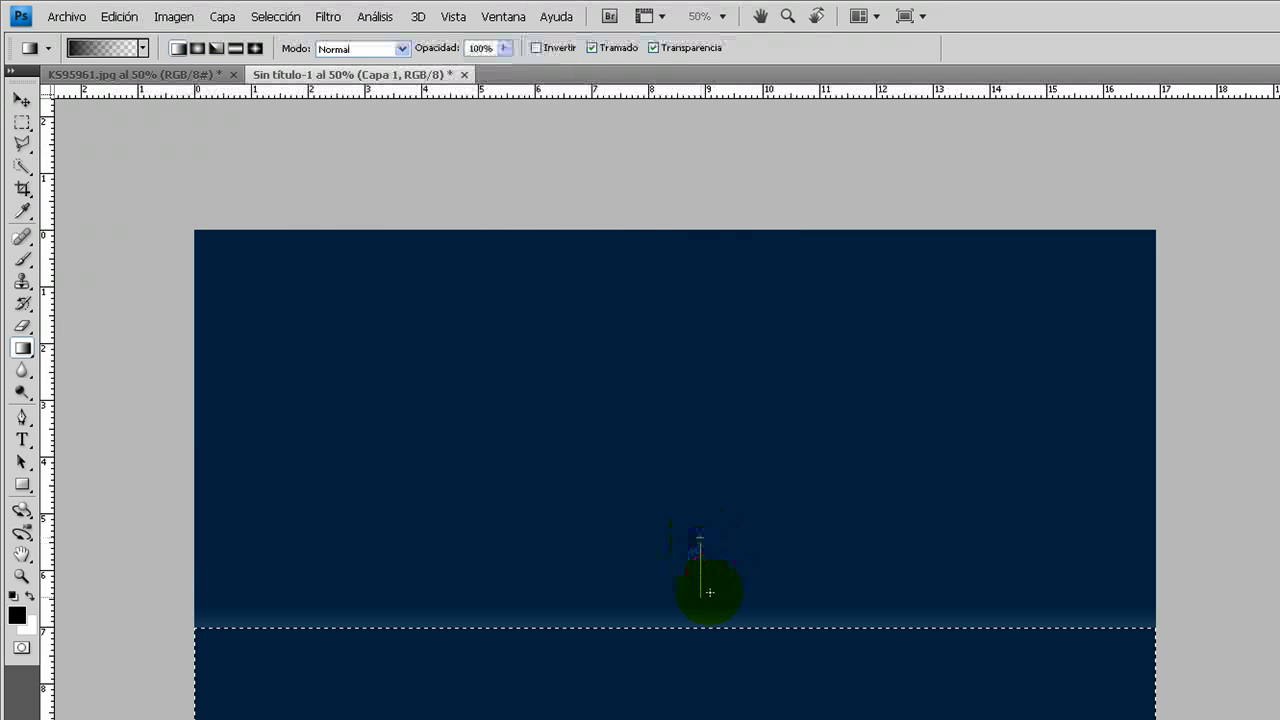
drag(716, 647, 695, 524)
drag(731, 651, 782, 643)
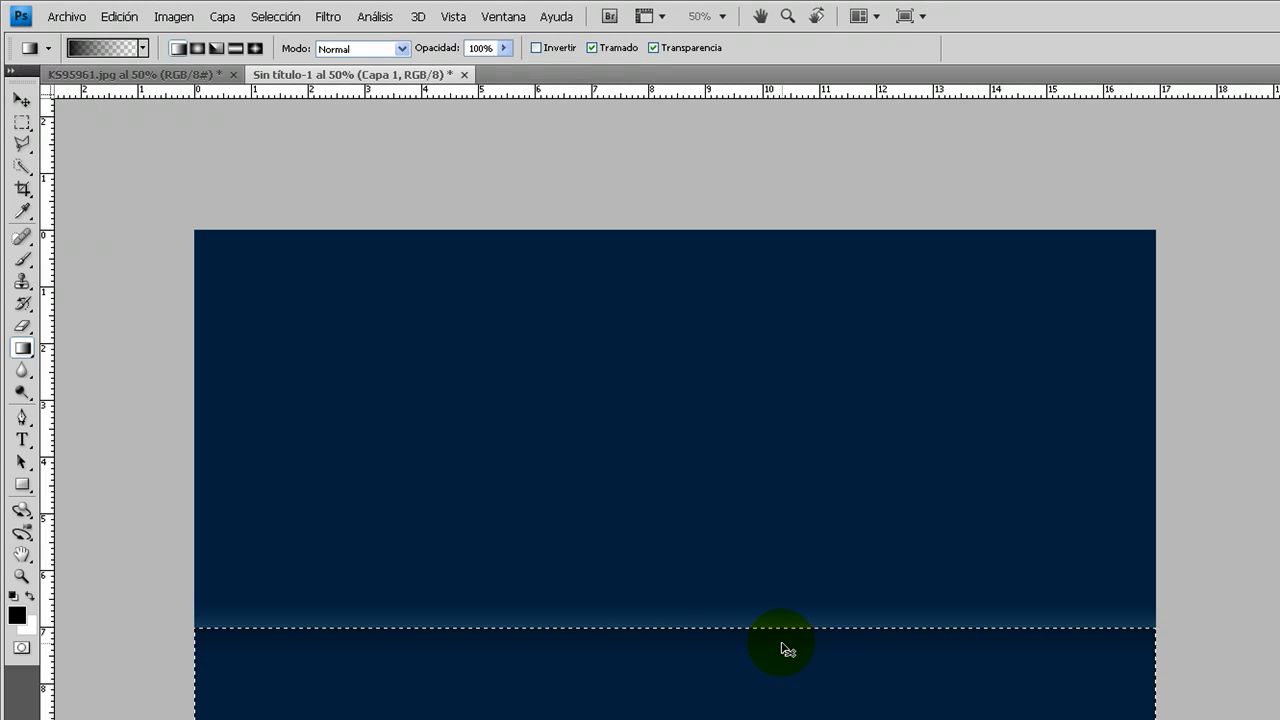
key(ctrl+d)
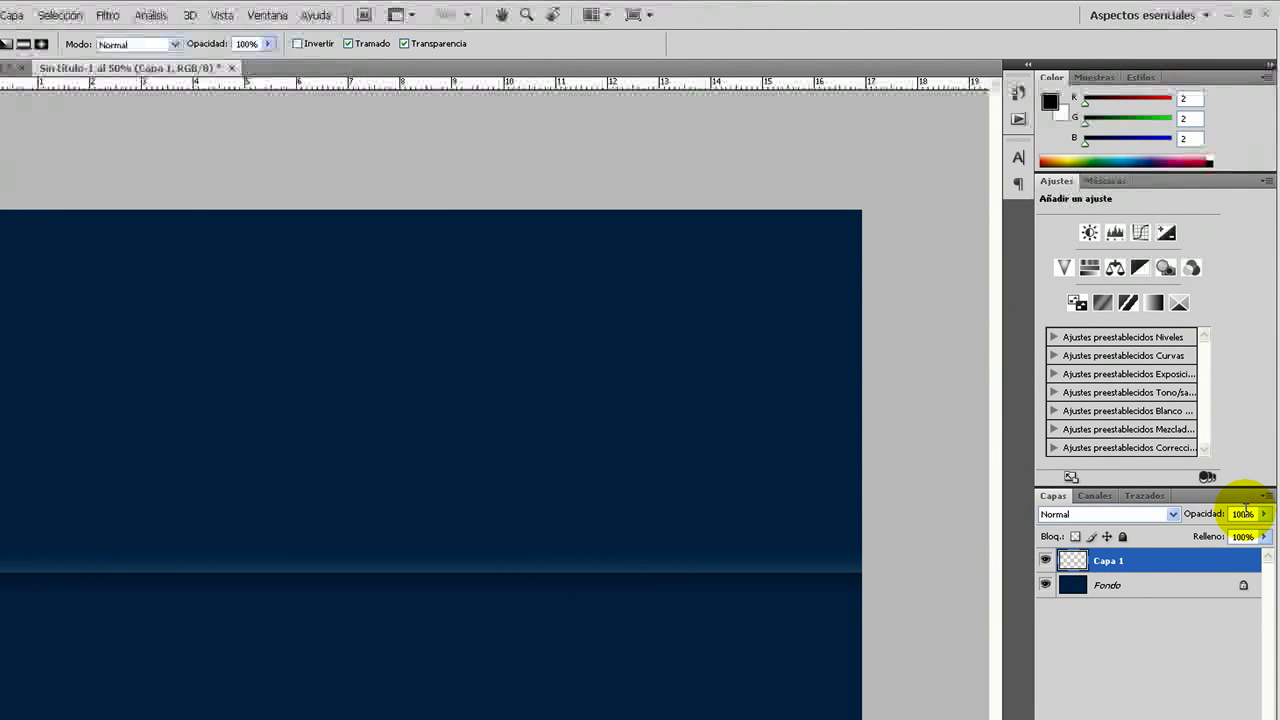
Set Capa 1 opacity to 40% and apply a 6-pixel Gaussian blur
click(1244, 513)
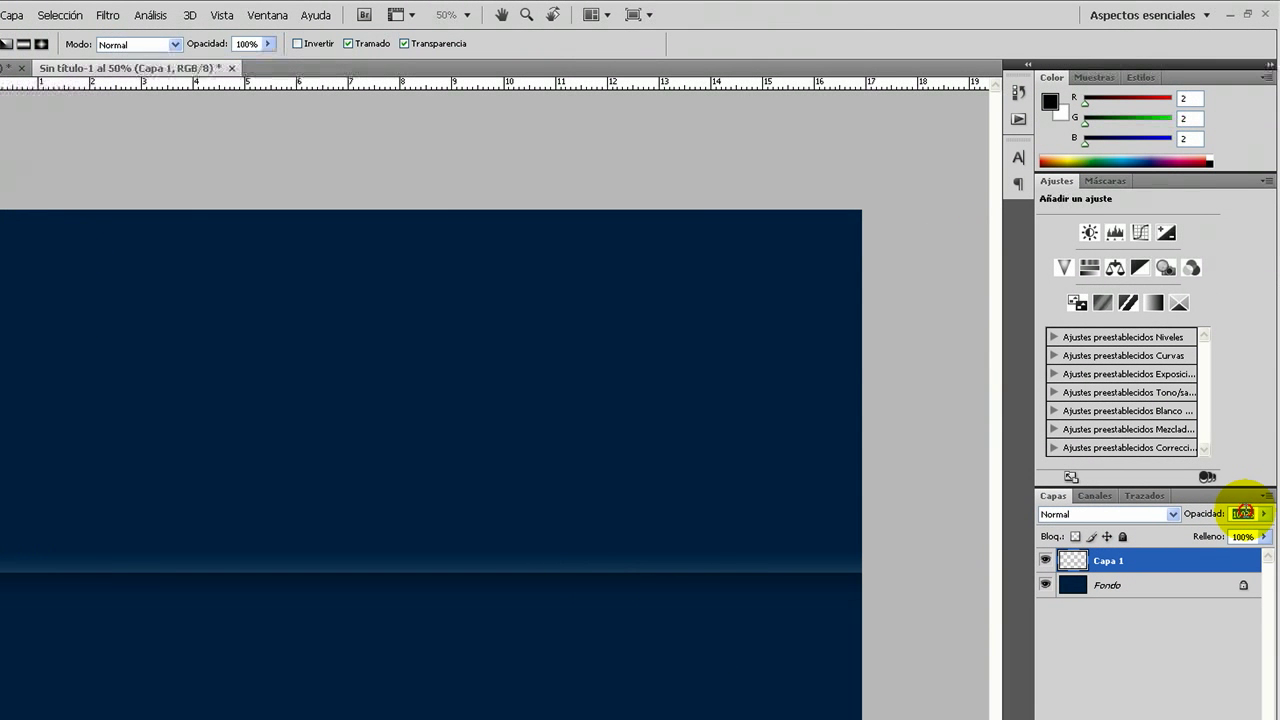
text(40)
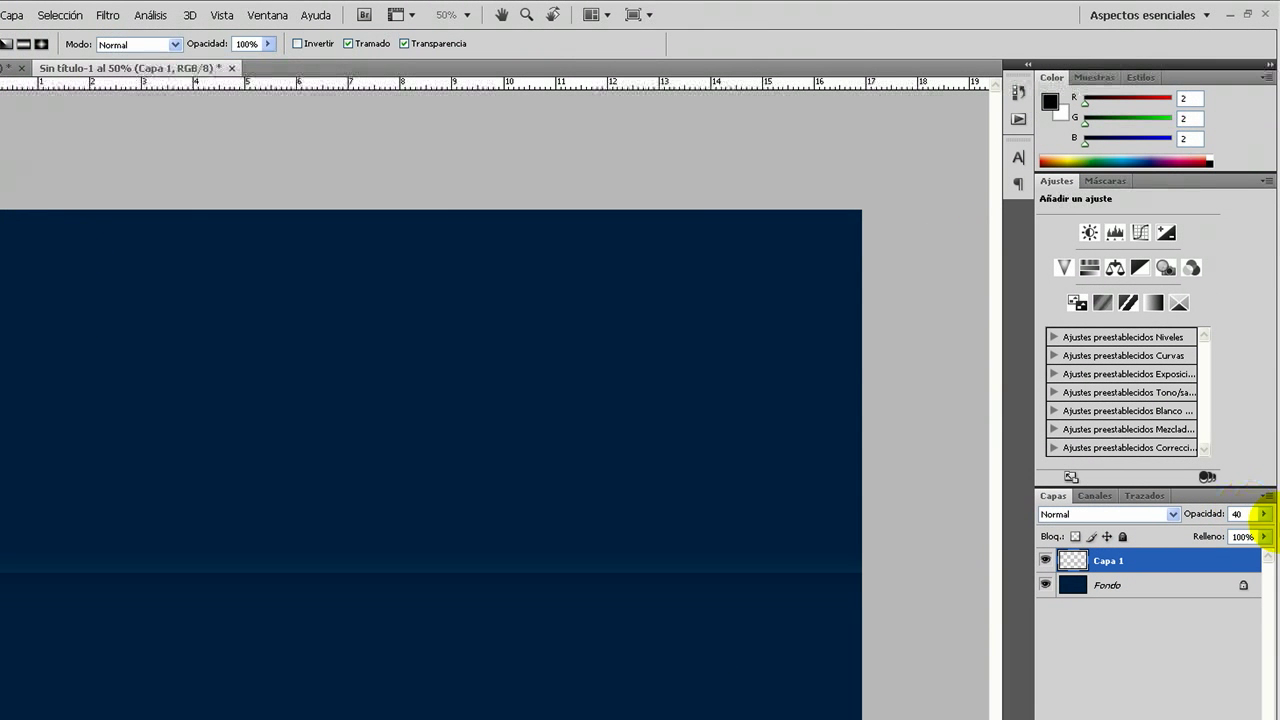
click(110, 13)
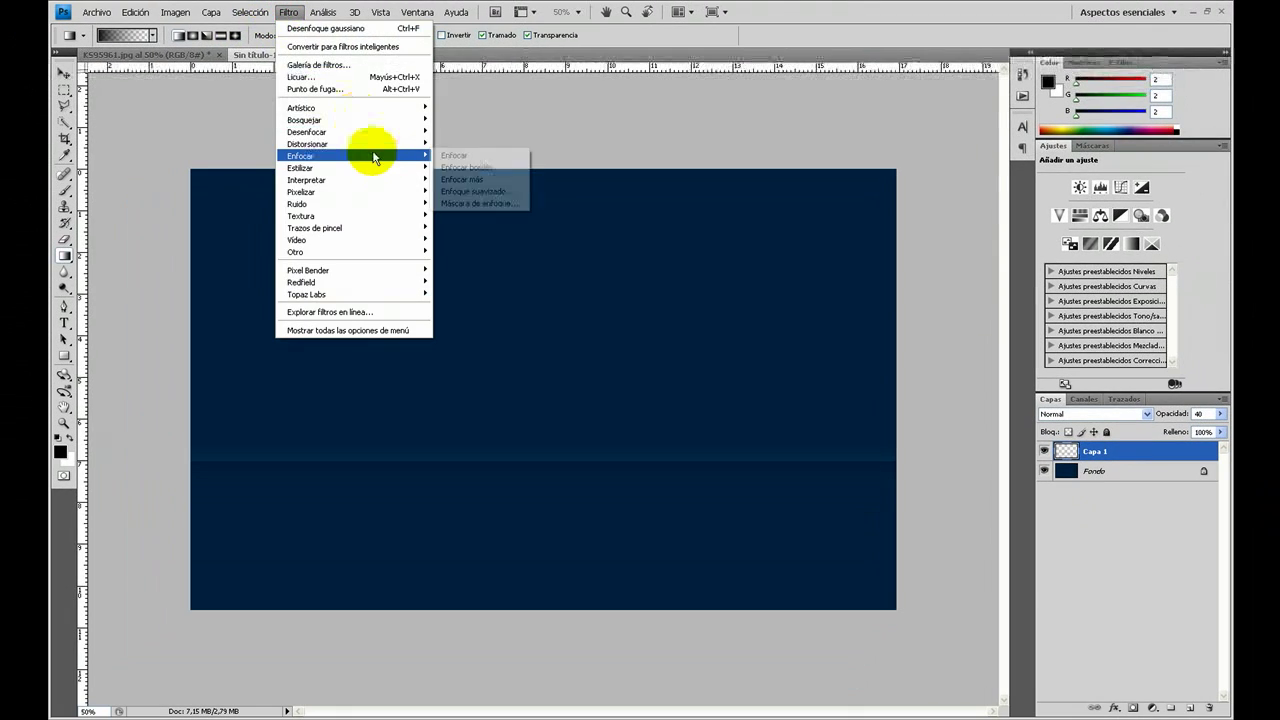
mouse_move(307, 132)
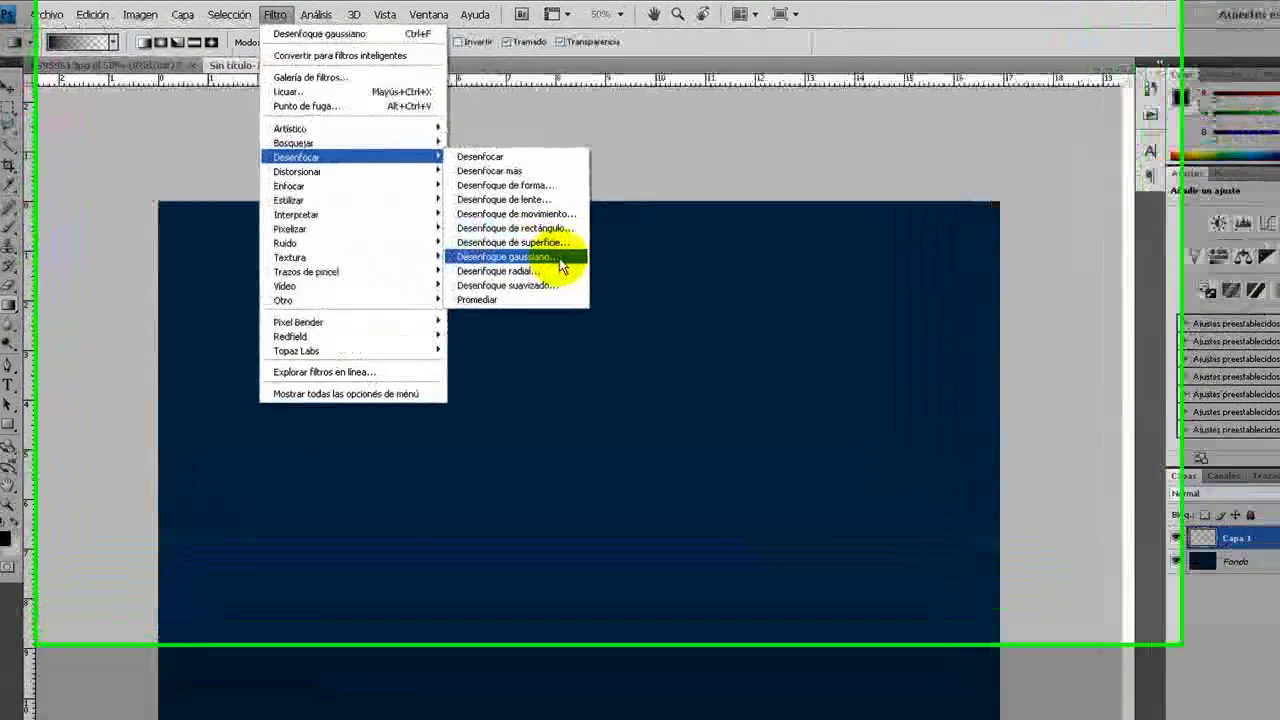
click(488, 215)
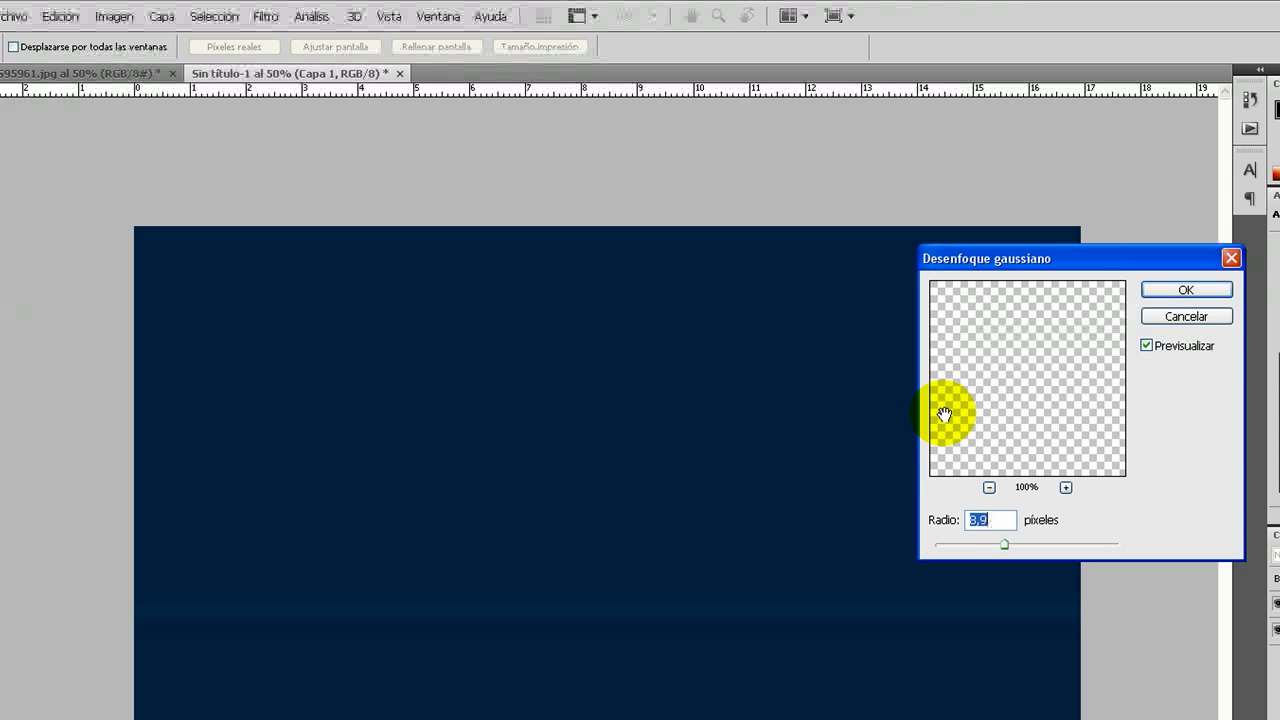
text(6)
click(975, 520)
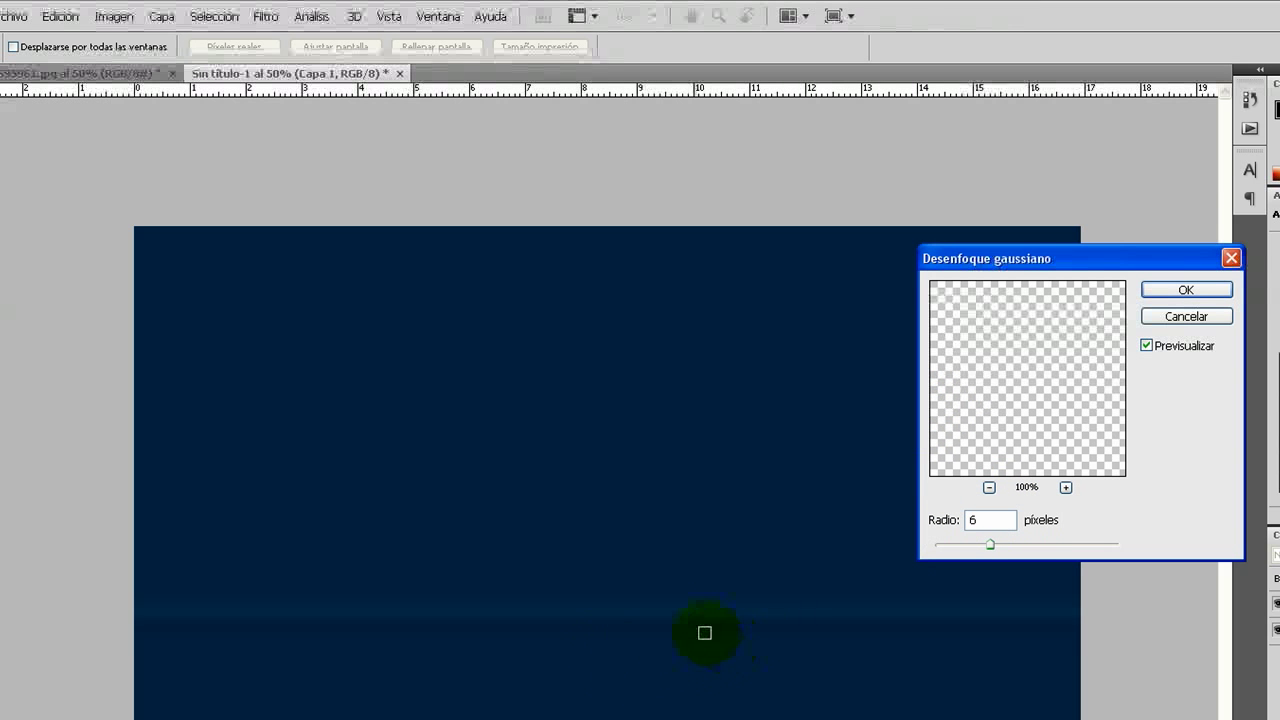
click(1160, 289)
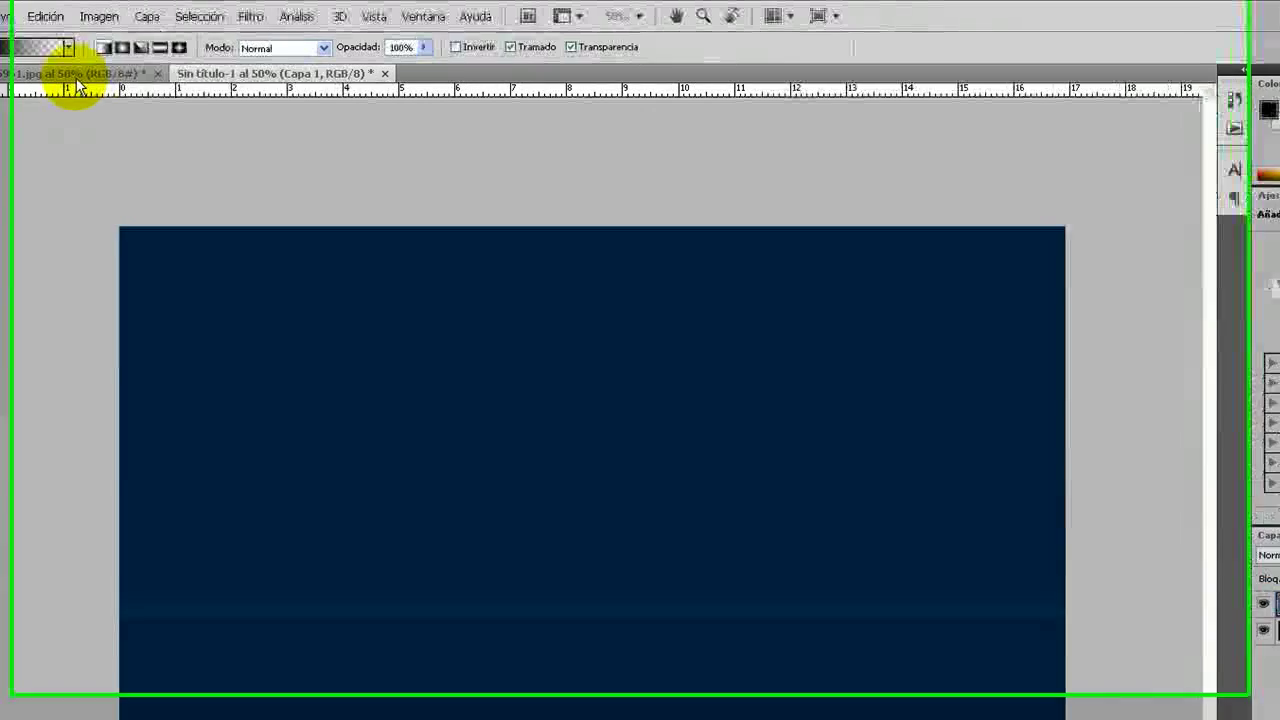
Duplicate the office photo's layer into Sin título-1 as Fondo copia
click(76, 78)
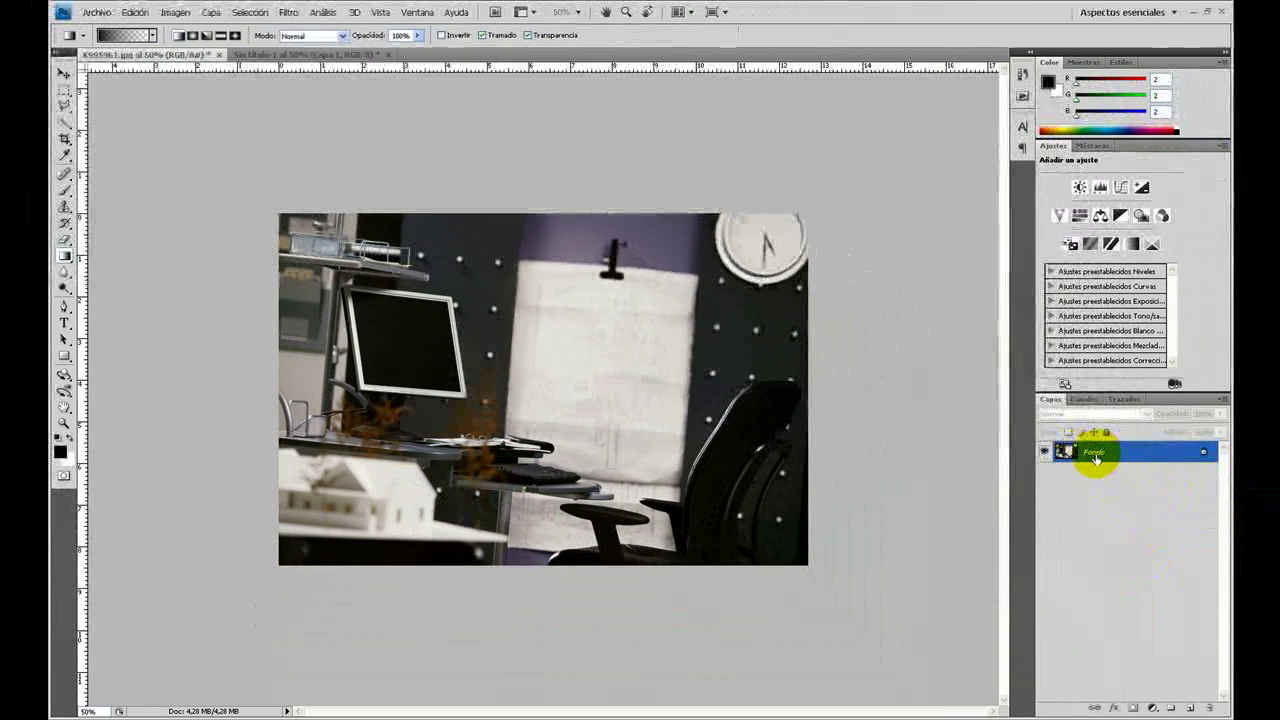
right_click(1096, 455)
click(1097, 486)
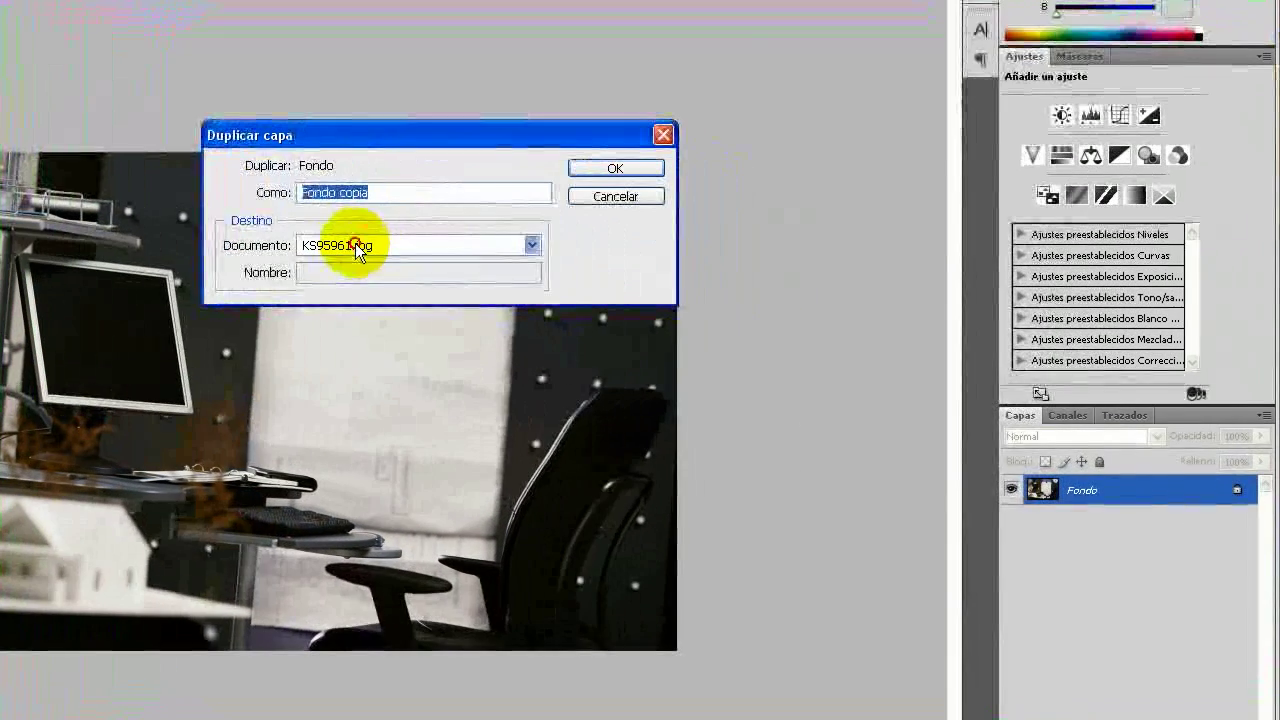
click(355, 245)
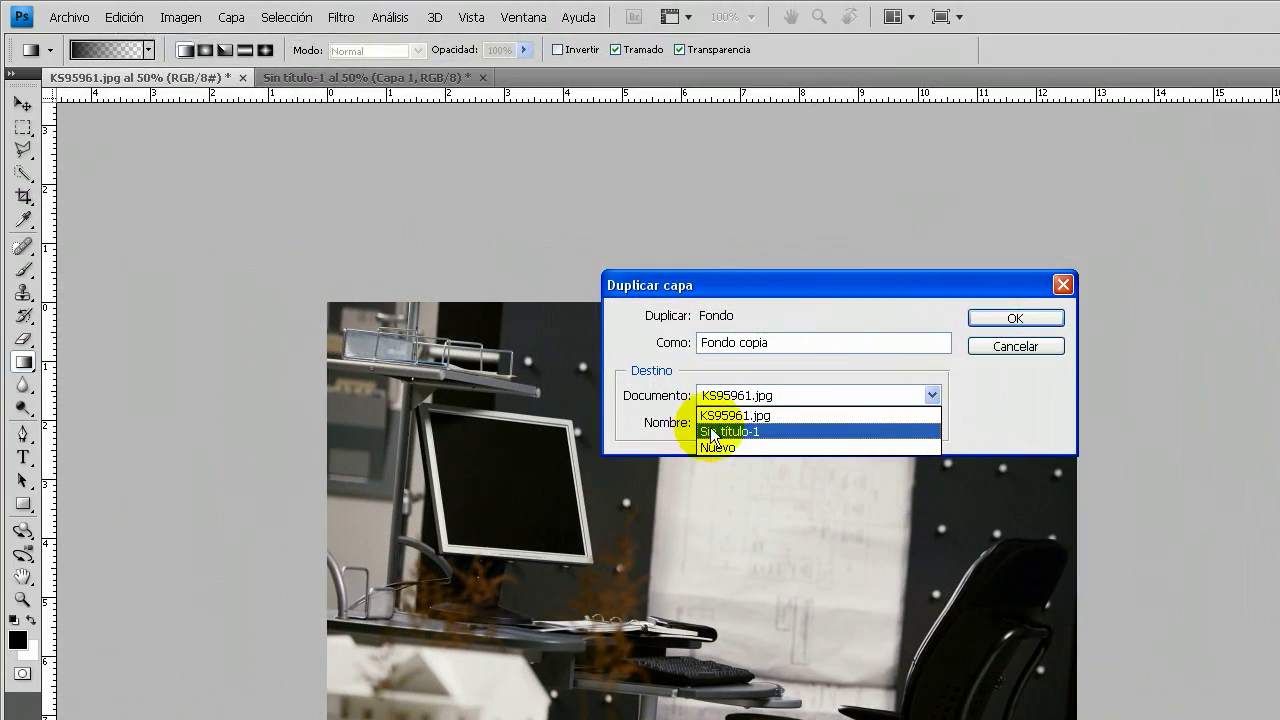
click(713, 432)
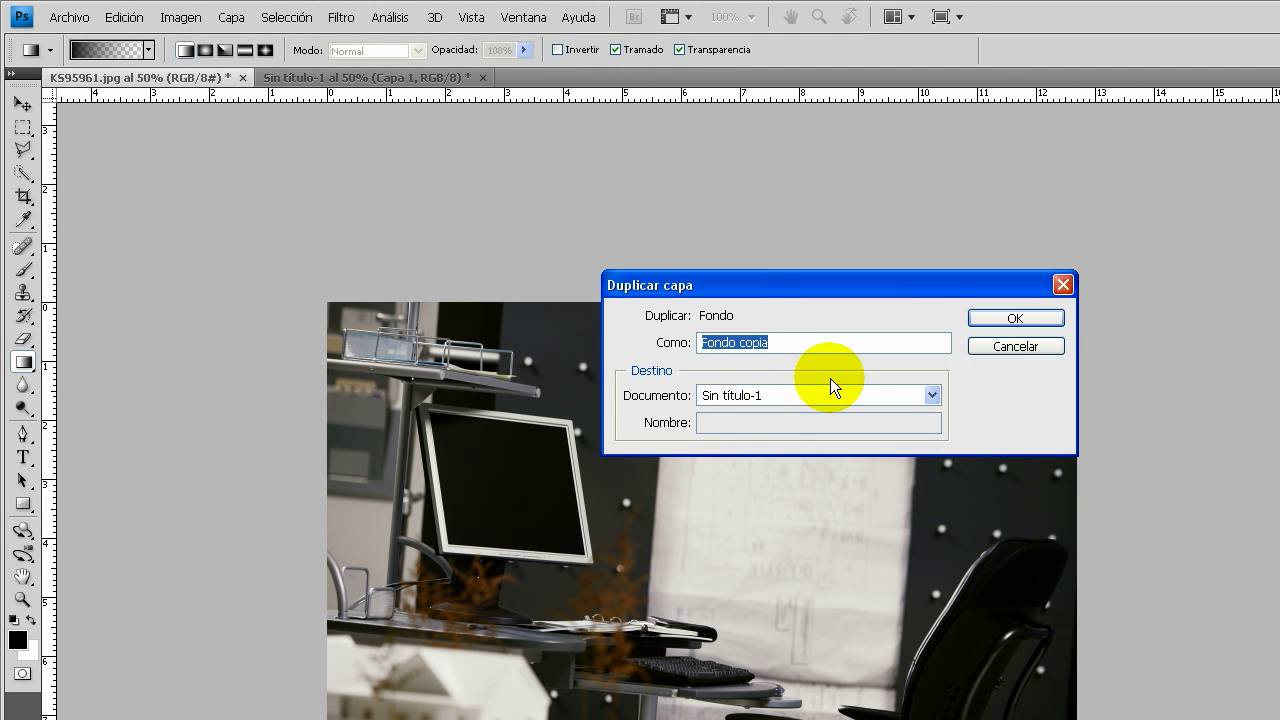
click(999, 314)
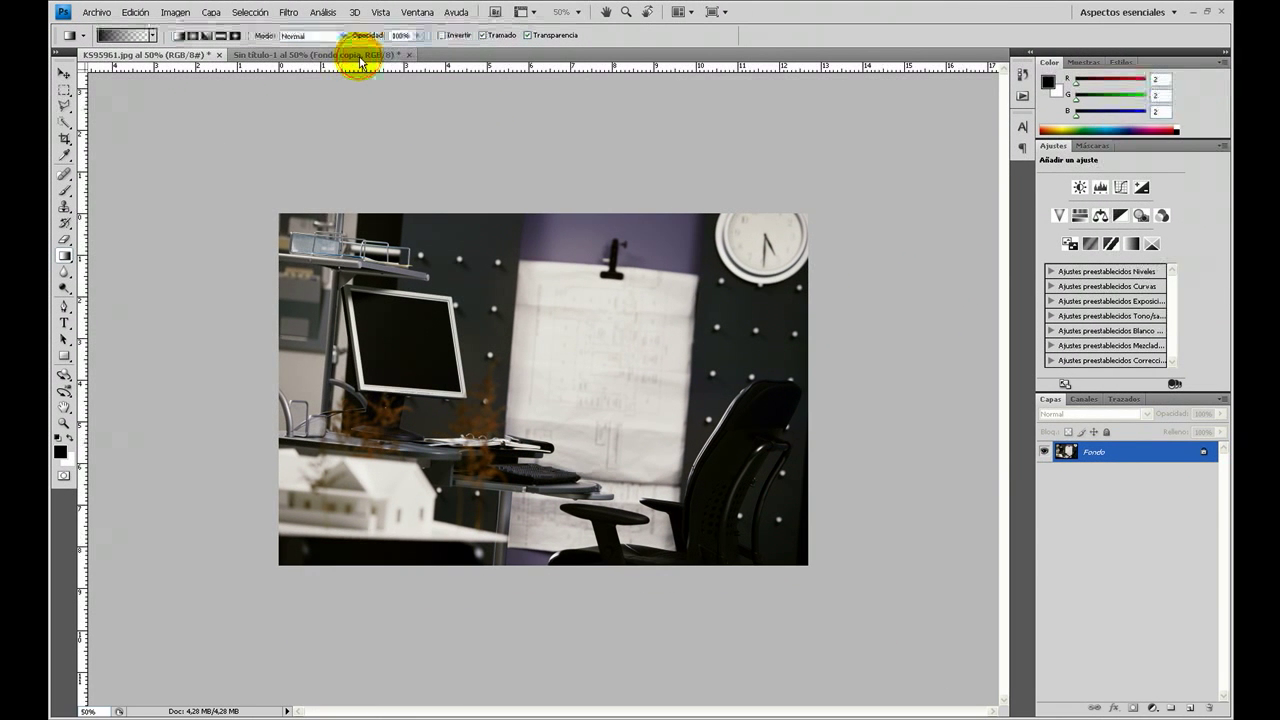
click(358, 57)
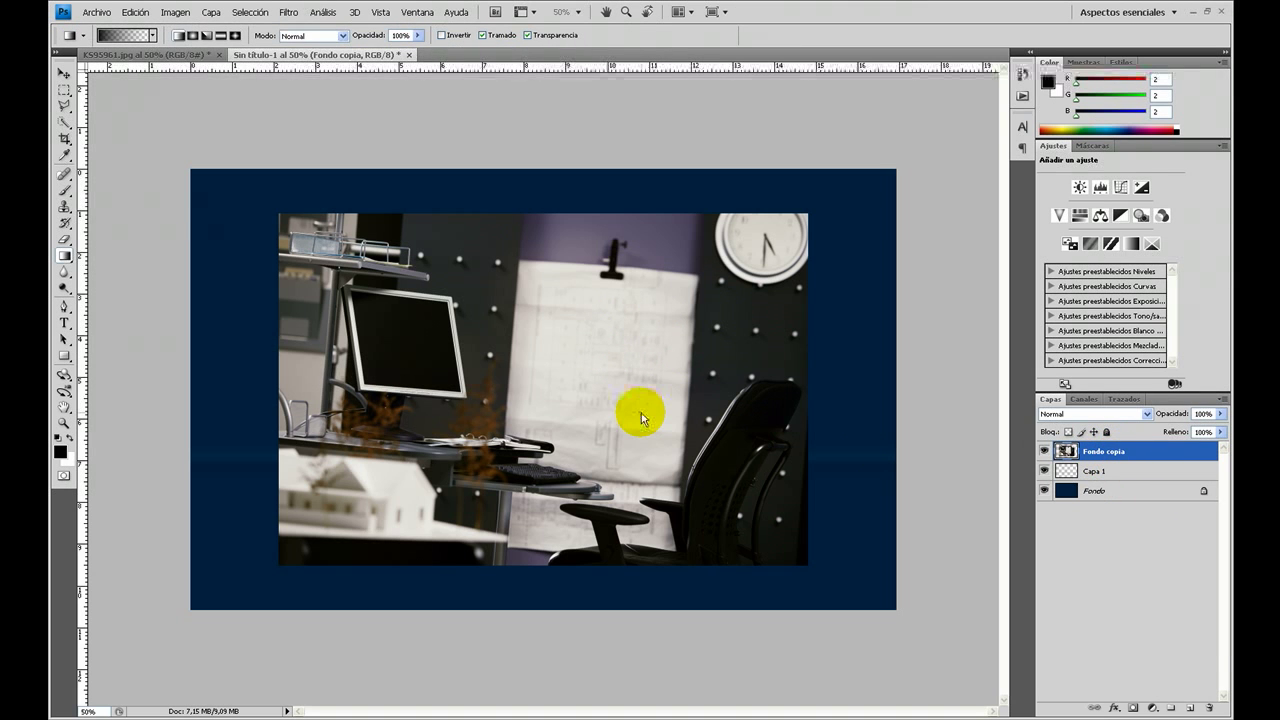
key(ctrl+t)
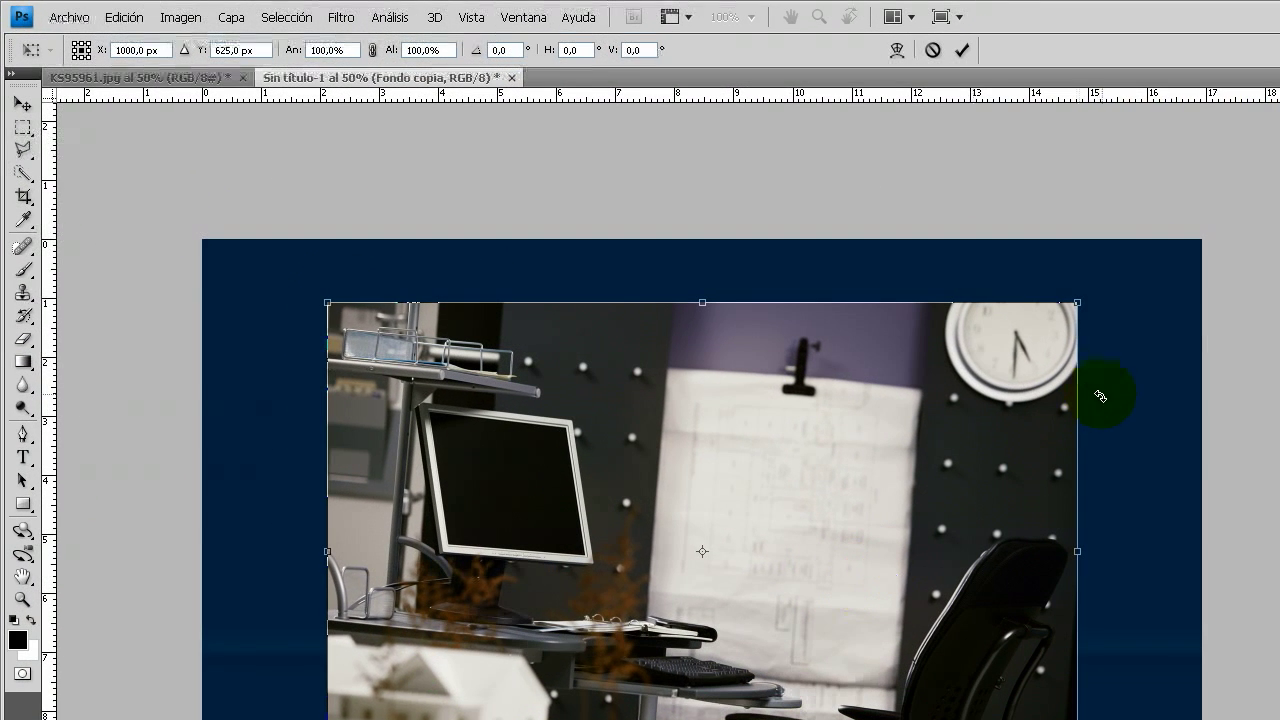
Scale Fondo copia down to about 74.7% around its centre and commit
click(1045, 364)
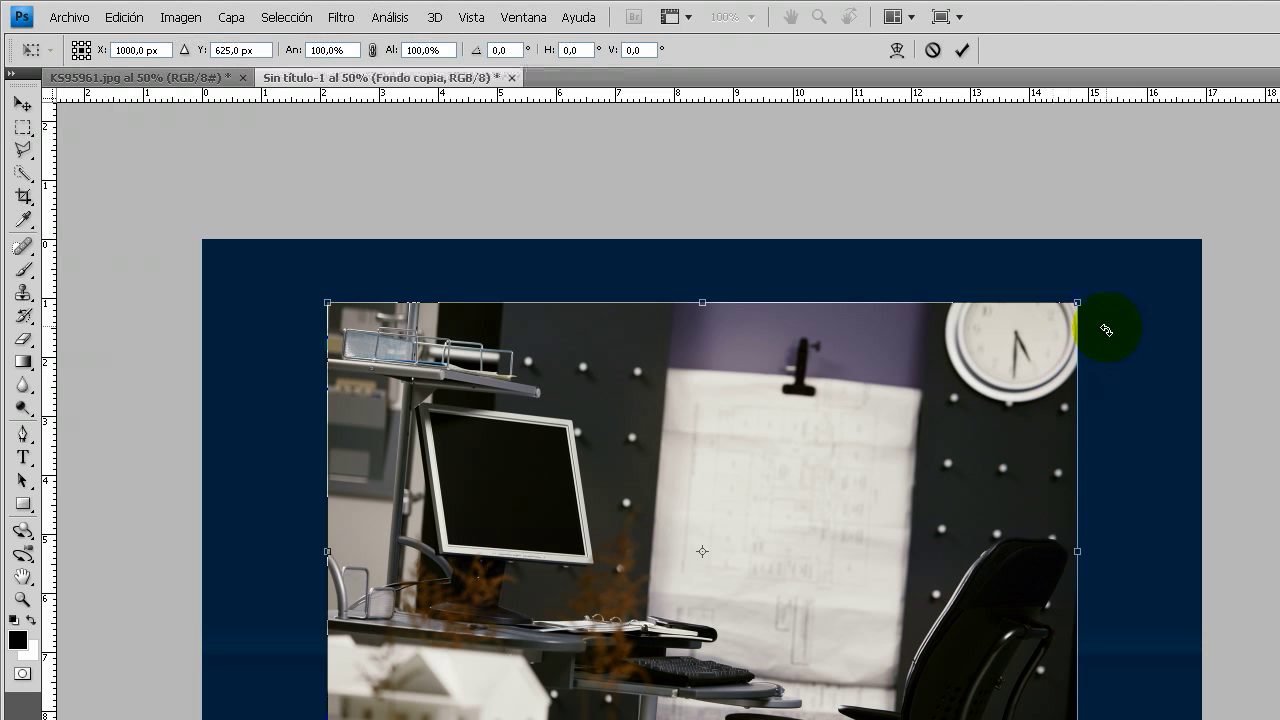
click(1079, 304)
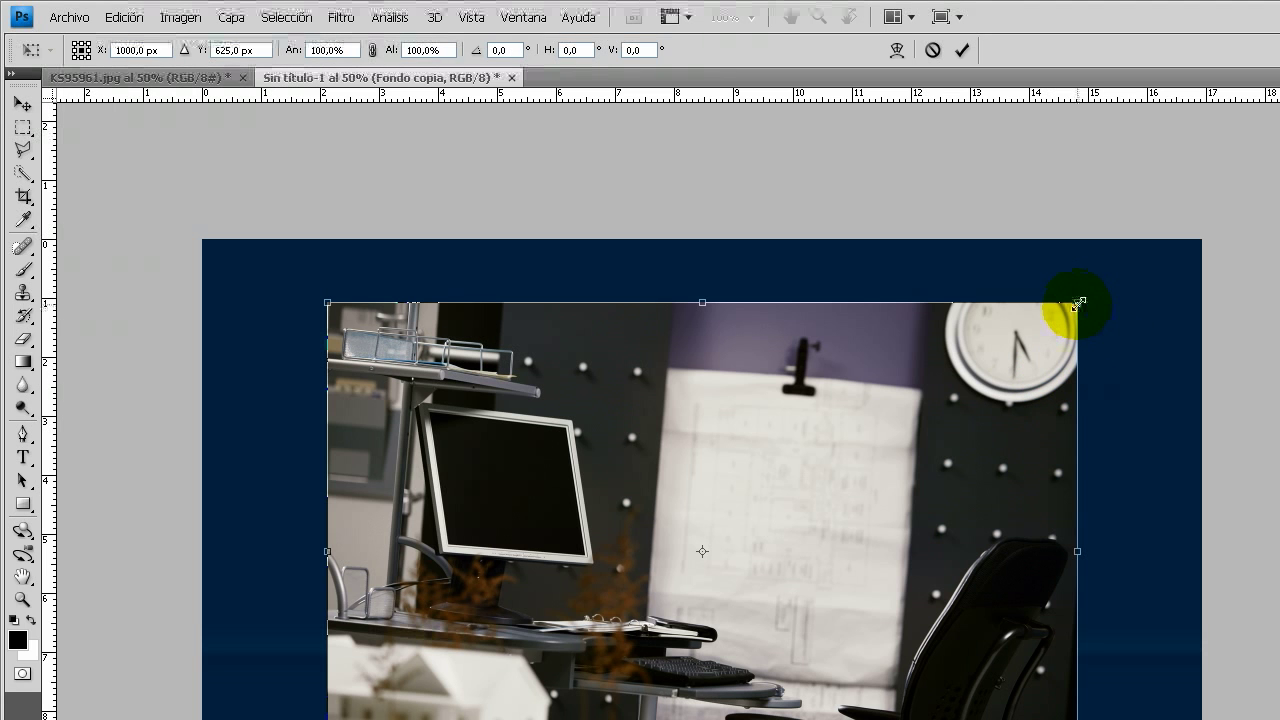
click(1077, 304)
drag(1078, 303, 982, 365)
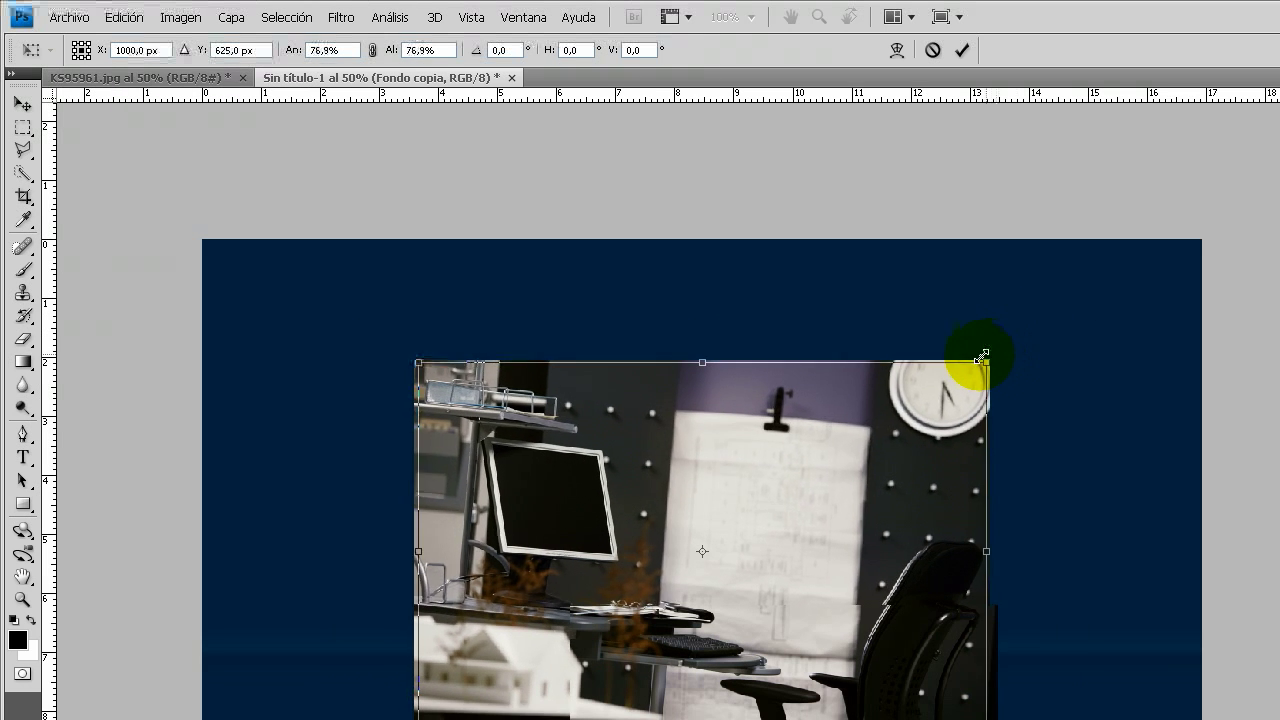
drag(910, 420, 910, 423)
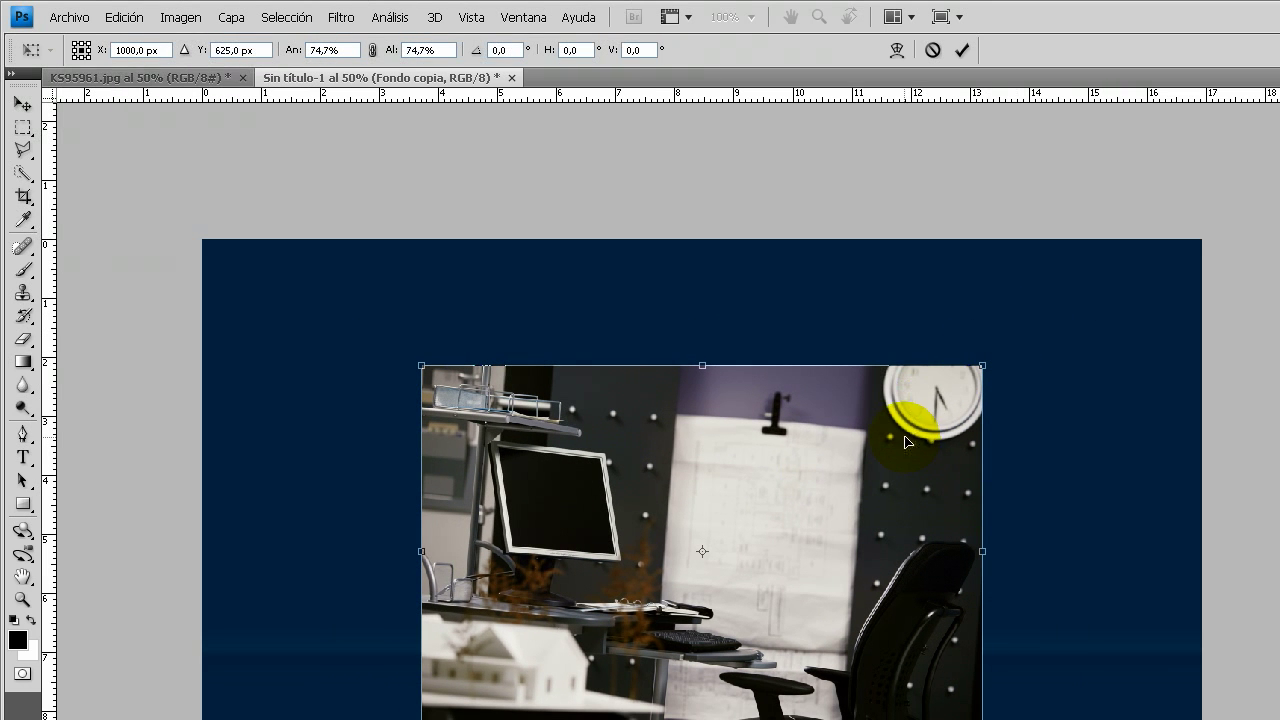
click(964, 50)
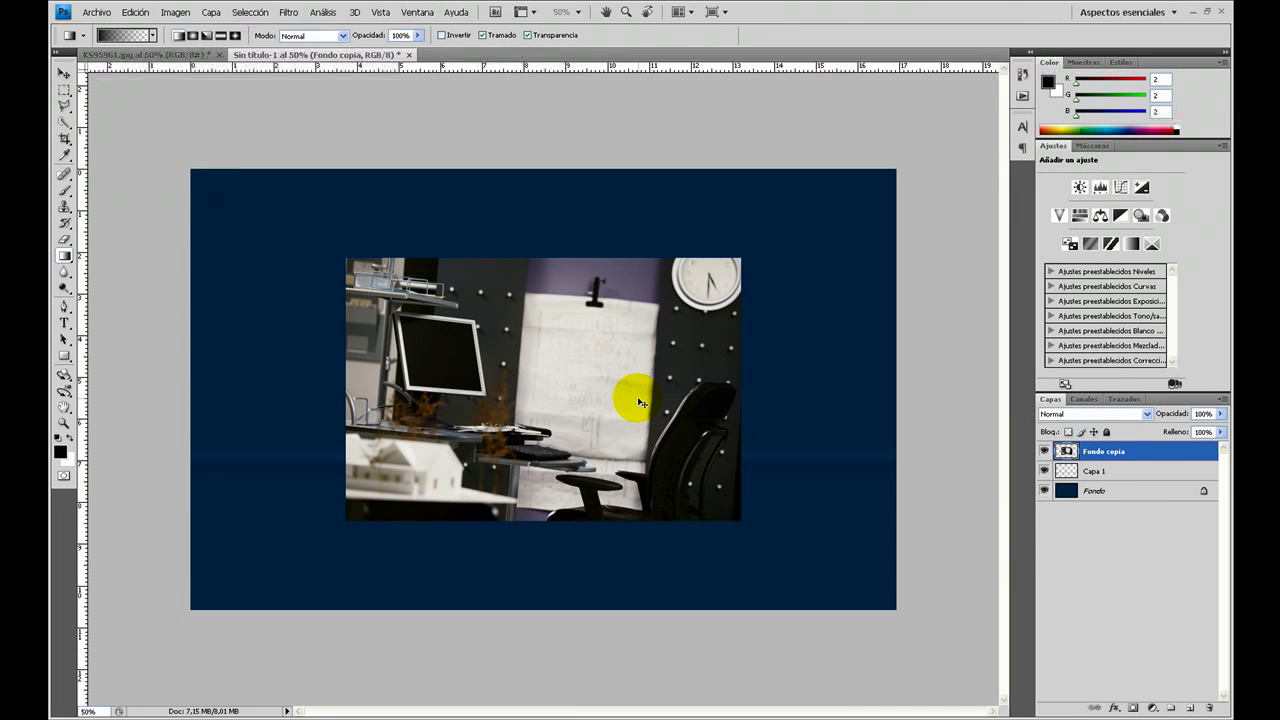
Duplicate the photo, flip it vertically beneath the original, and set opacity to 30%
key(ctrl+j)
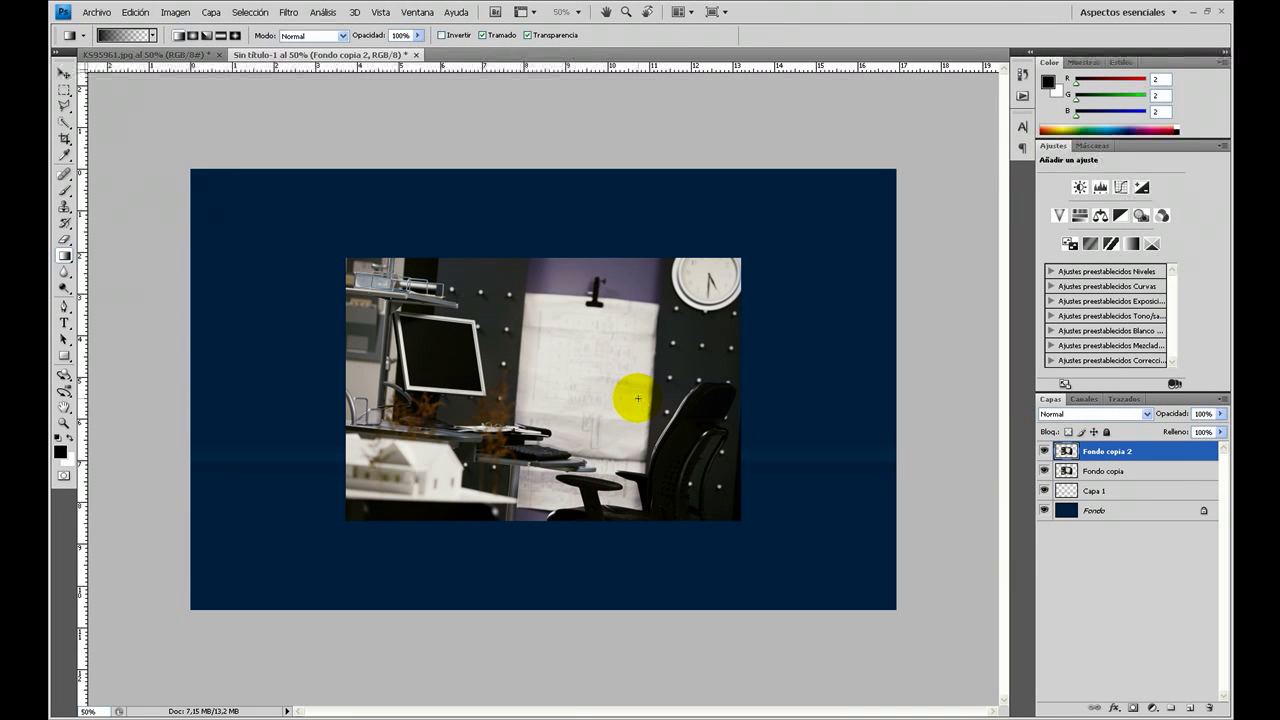
key(ctrl+t)
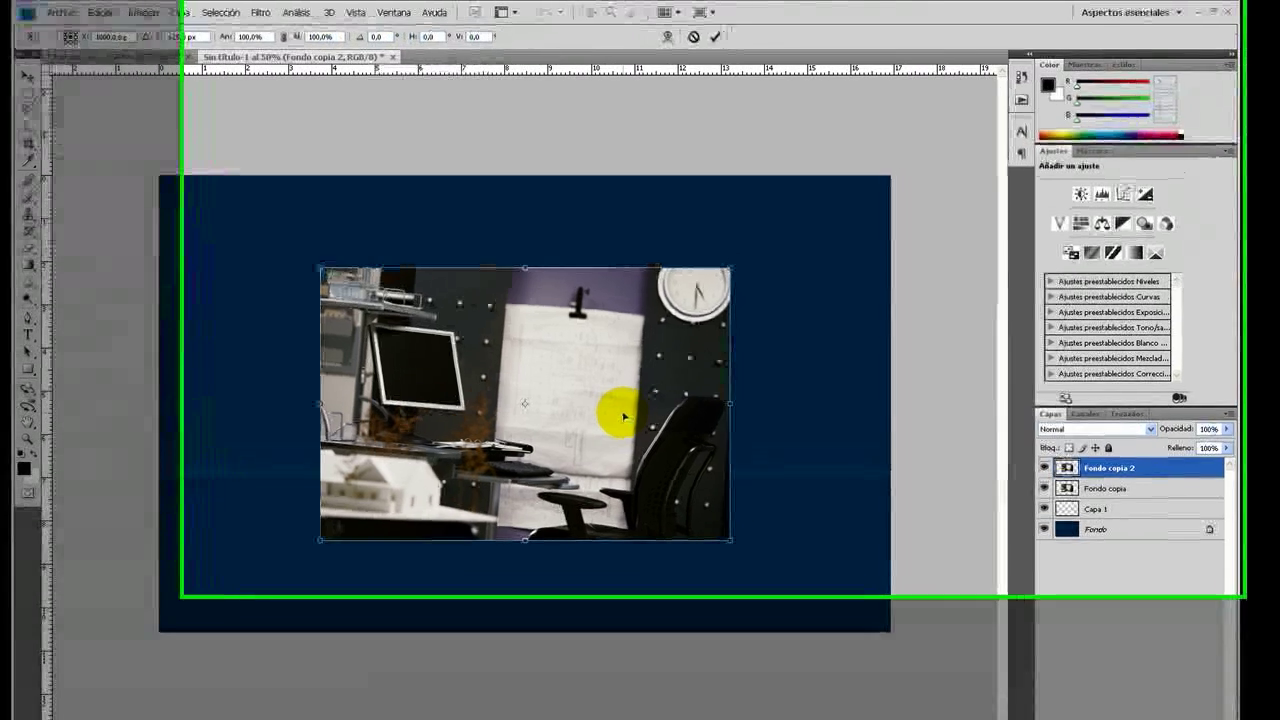
right_click(636, 324)
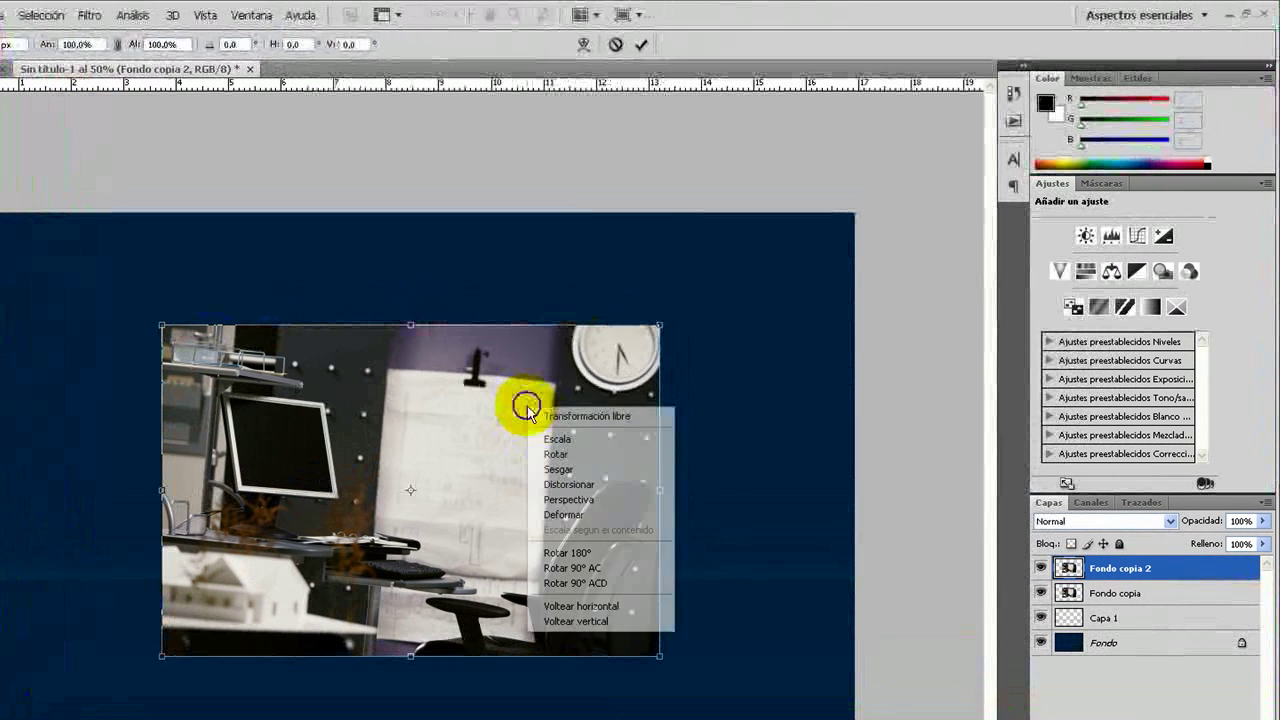
click(603, 622)
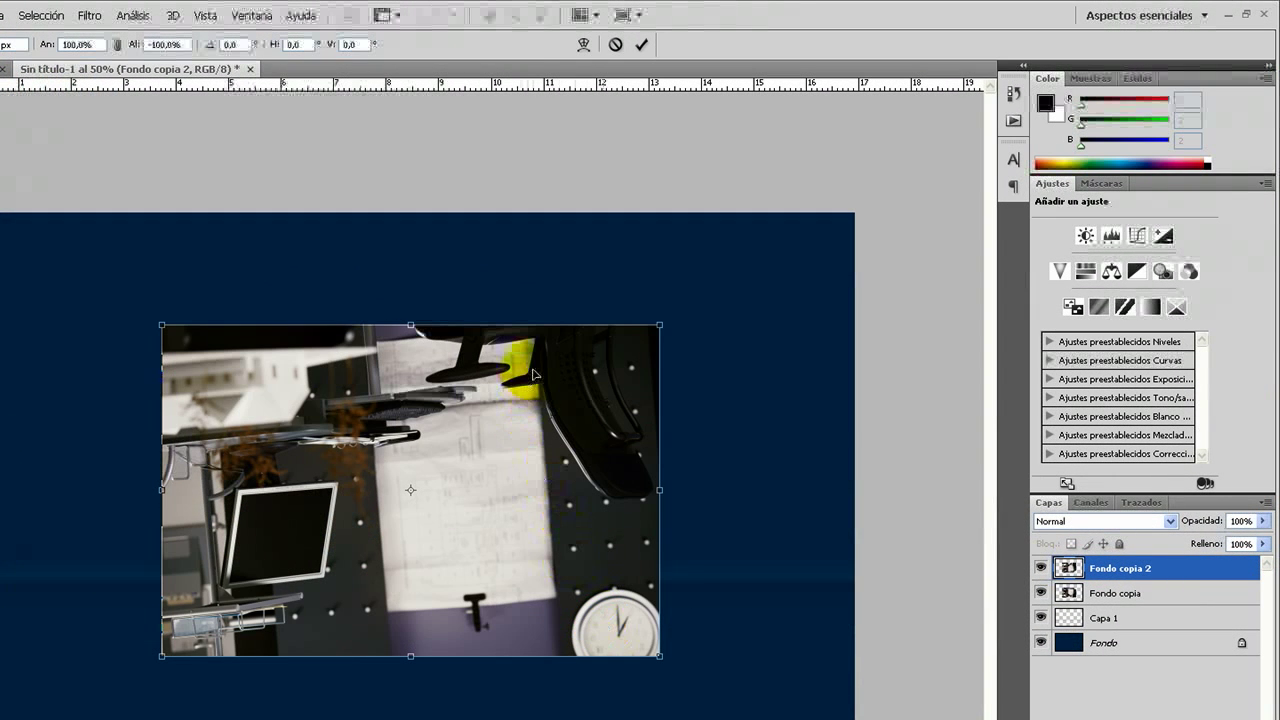
drag(528, 343, 520, 634)
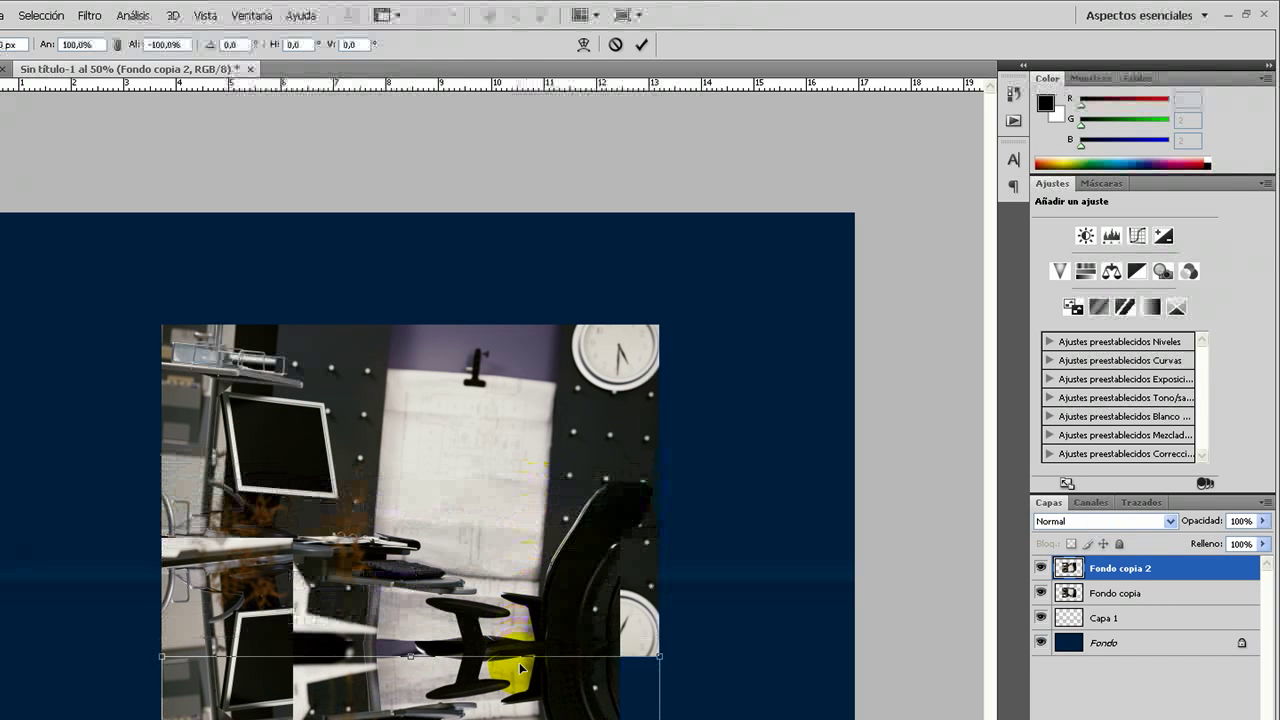
drag(520, 634, 520, 670)
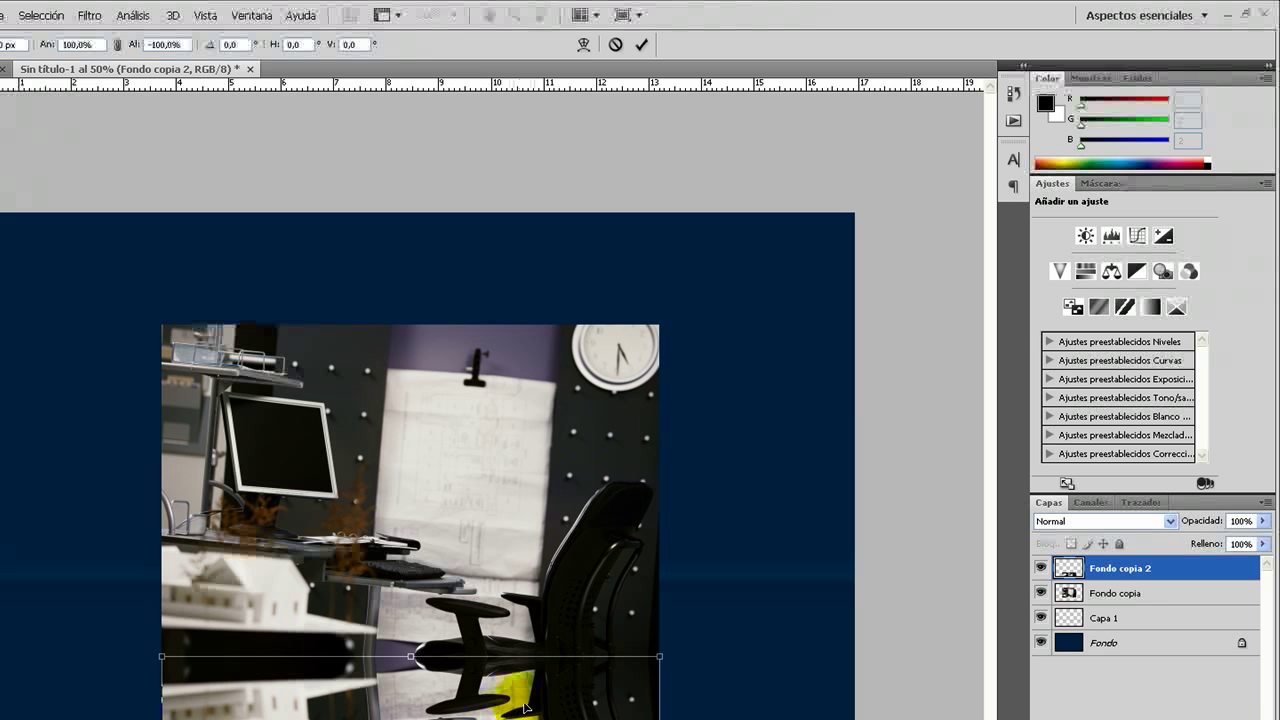
click(642, 45)
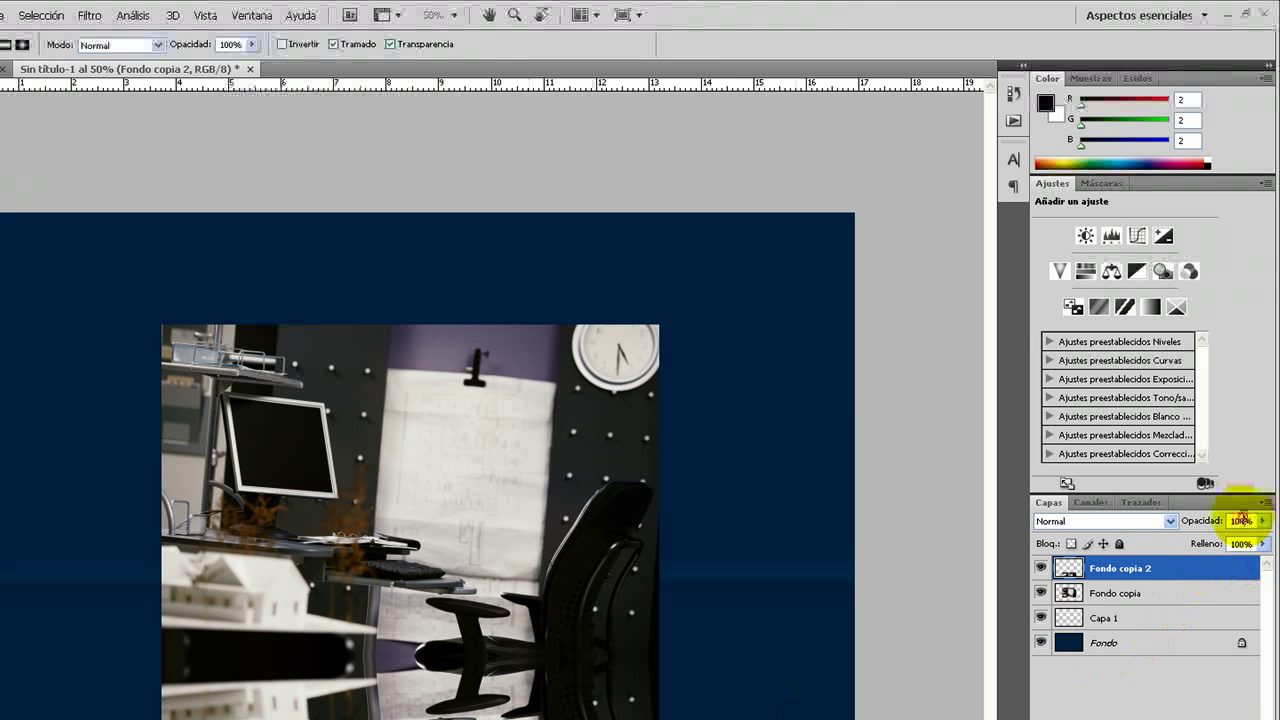
text(30)
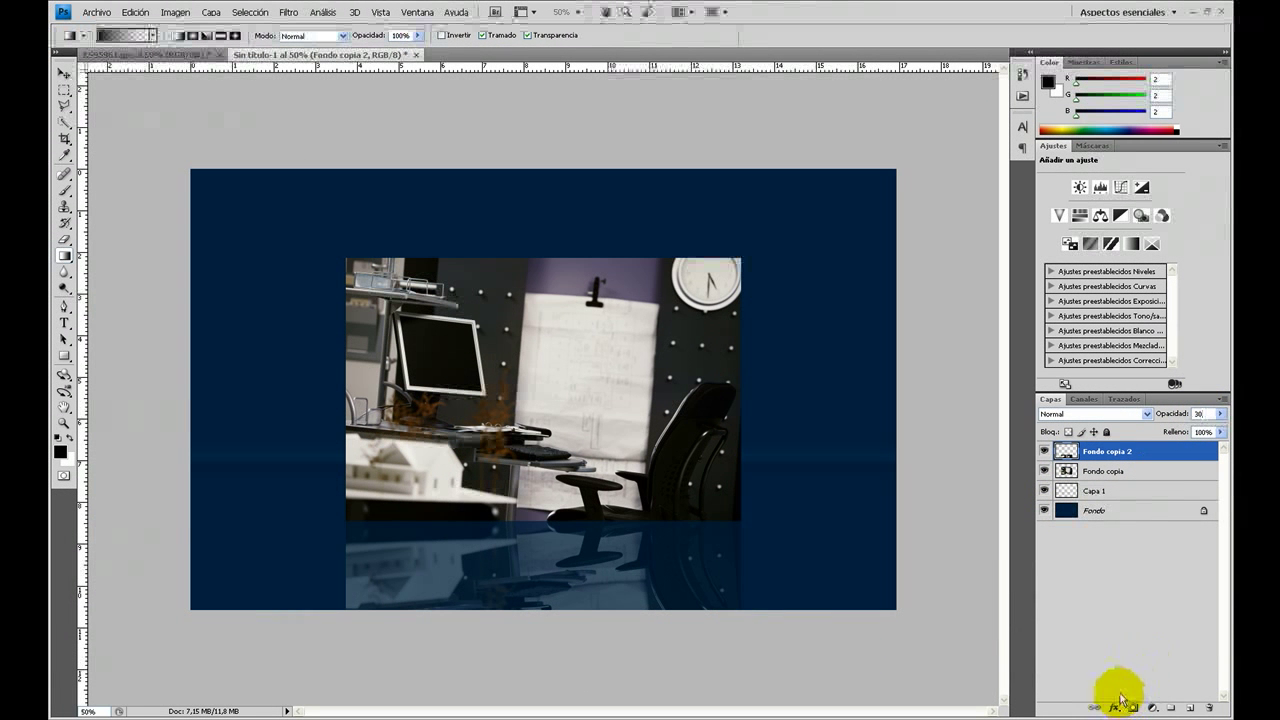
Mask Fondo copia 2 and drag a black-to-white gradient down across the reflection
click(1133, 708)
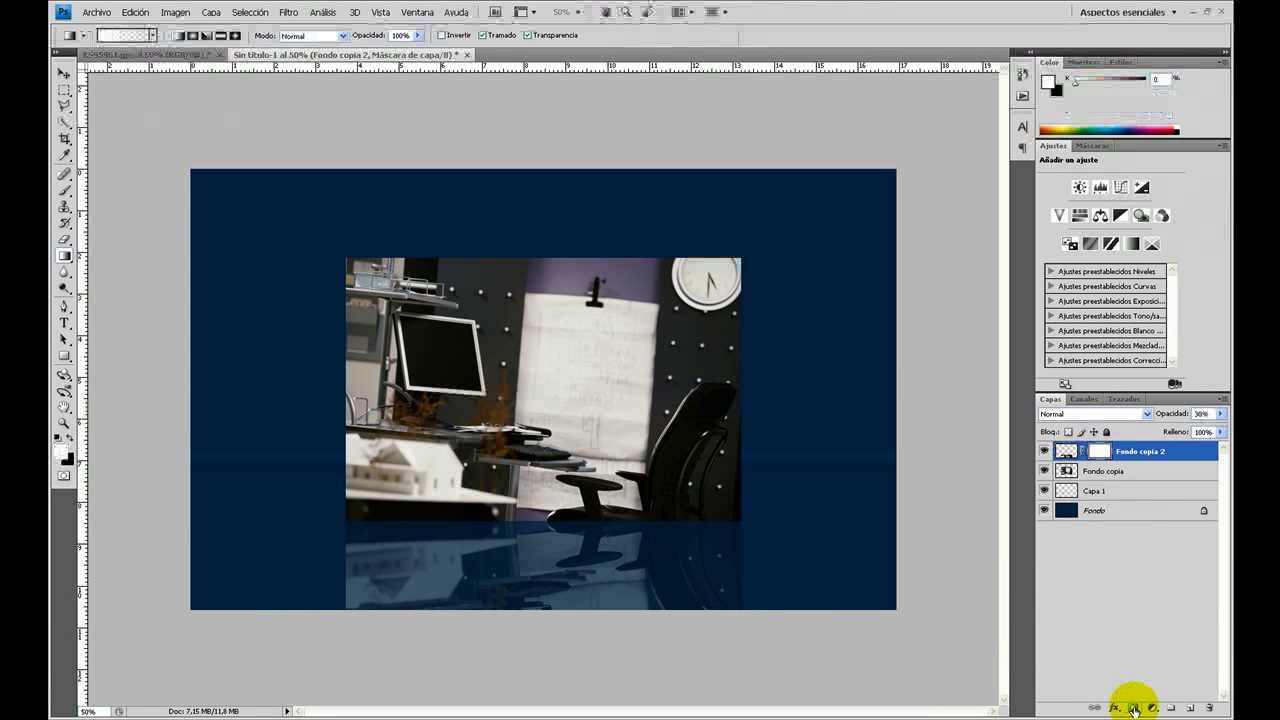
click(152, 35)
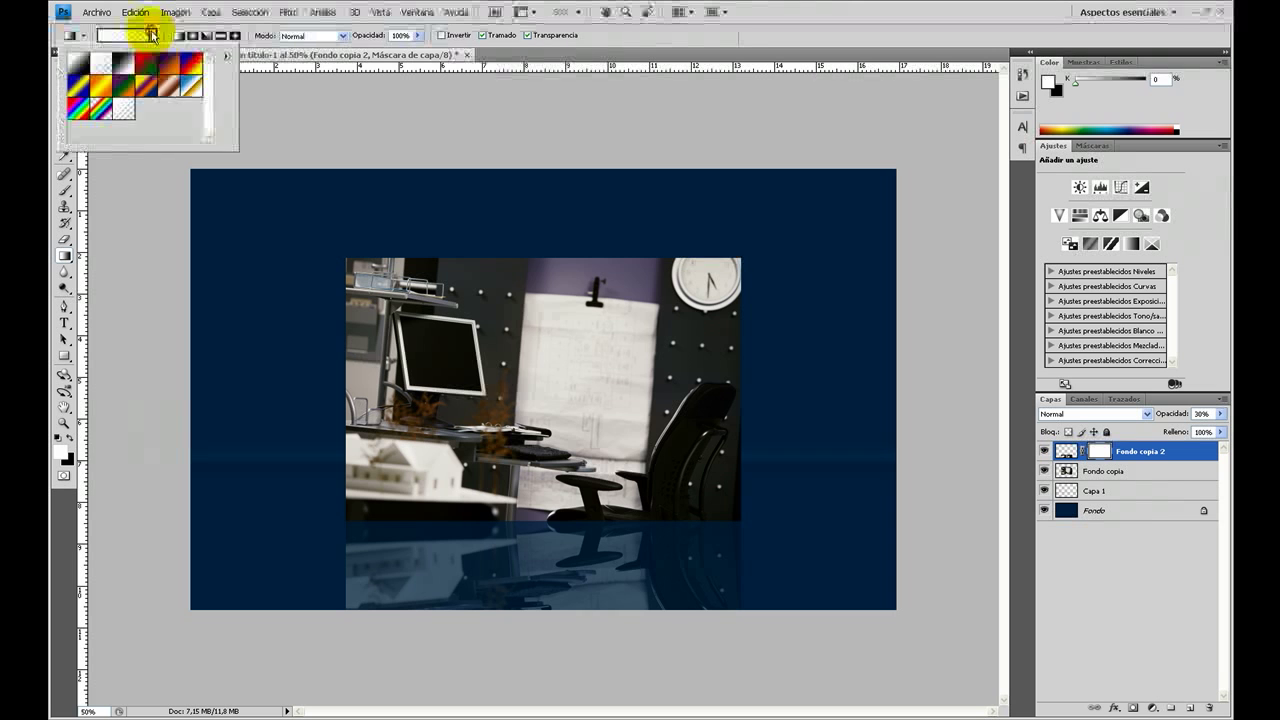
click(76, 62)
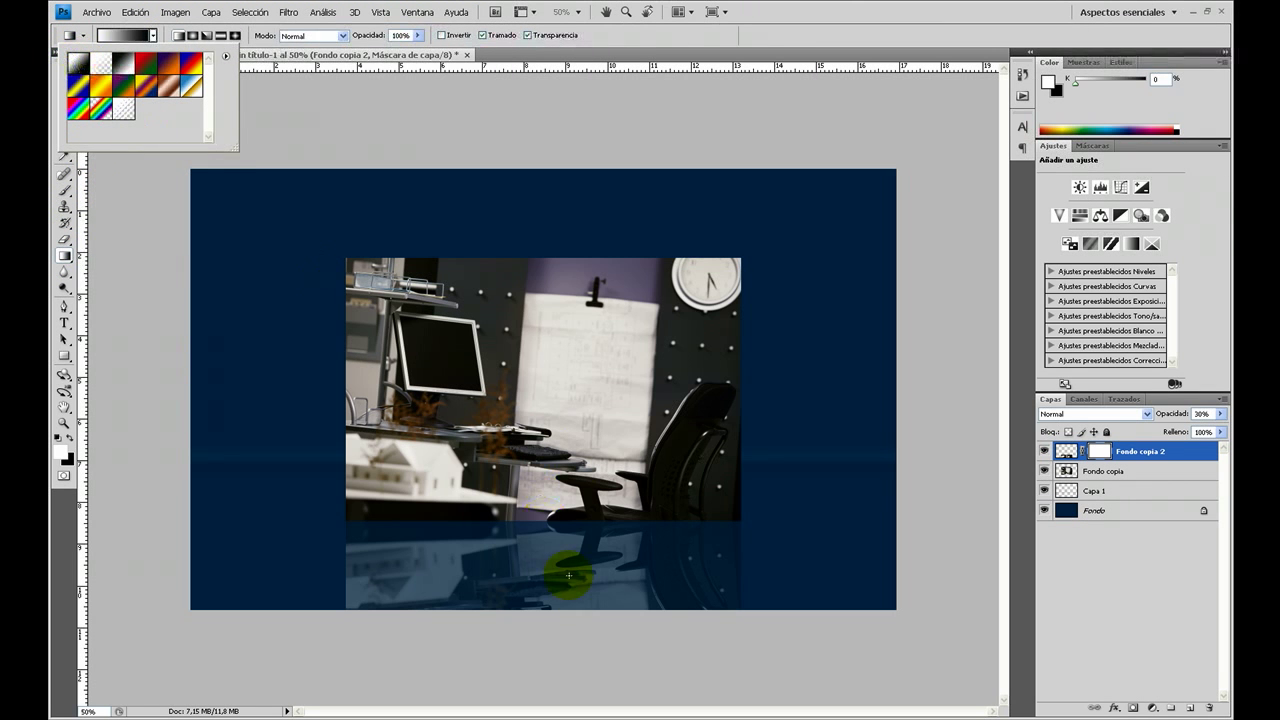
drag(552, 520, 552, 586)
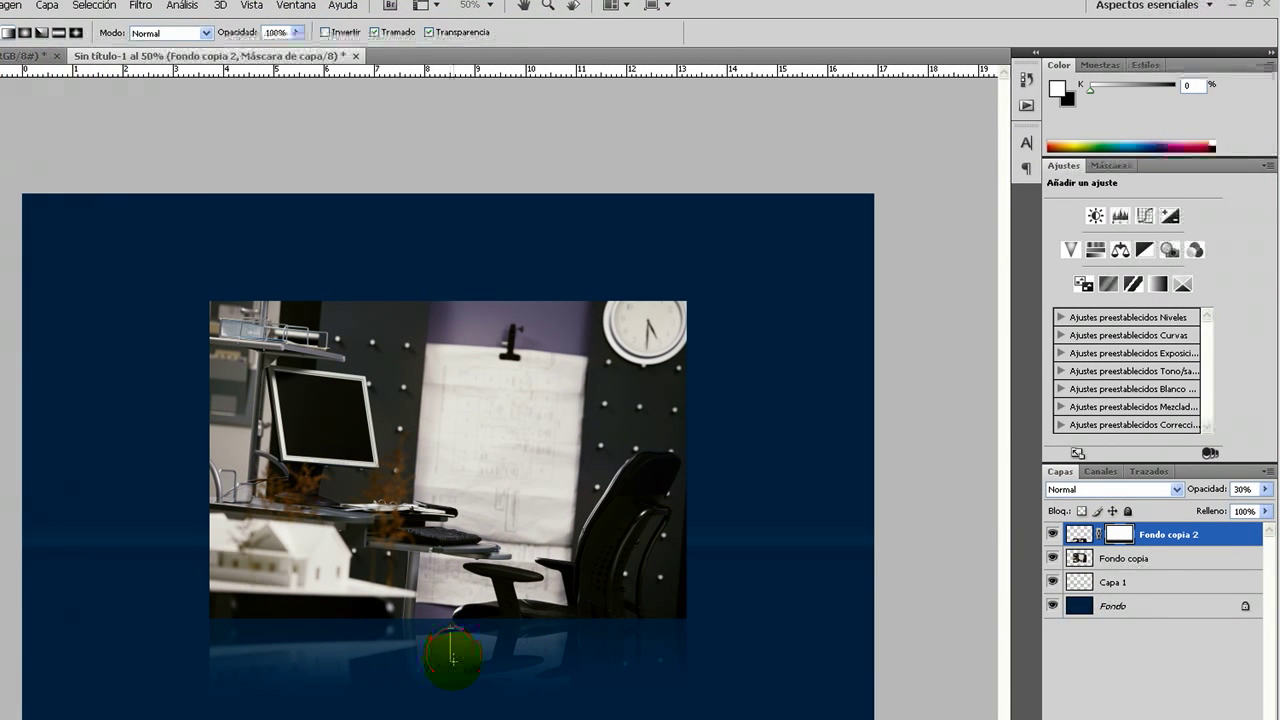
drag(452, 628, 445, 655)
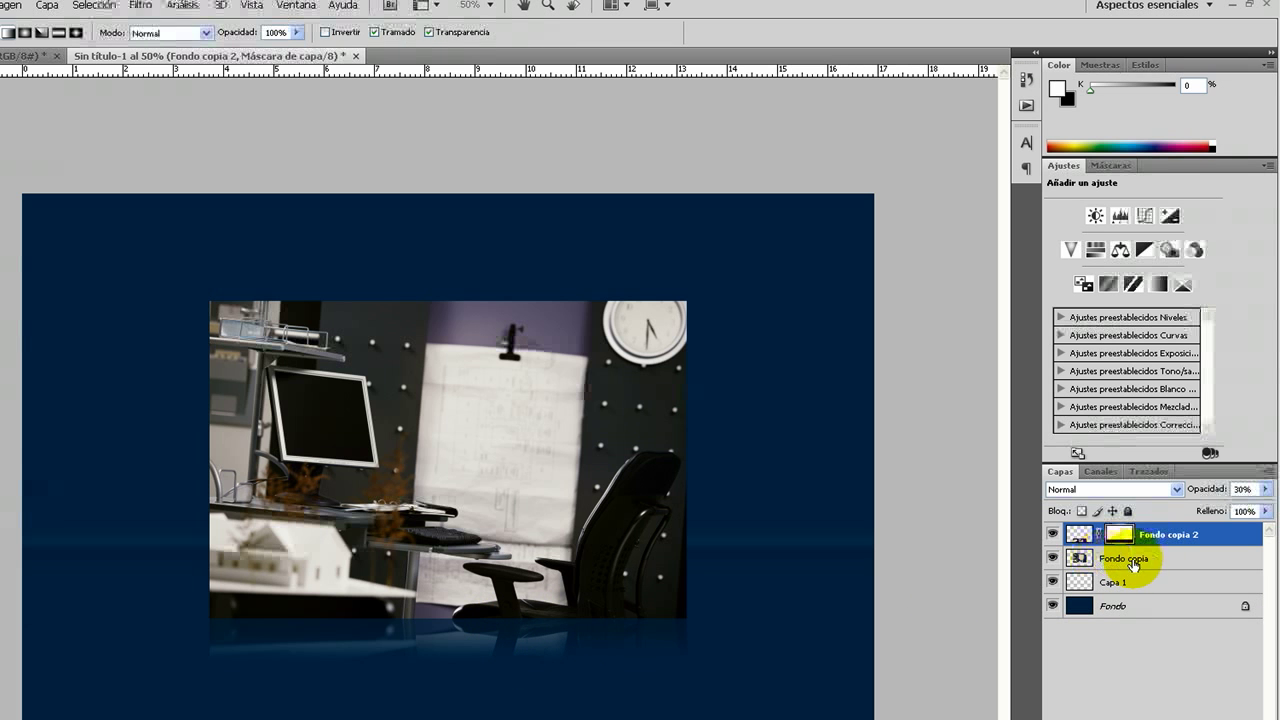
Merge Fondo copia with its reflection and mark a crop over the whole canvas
ctrl+click(1136, 562)
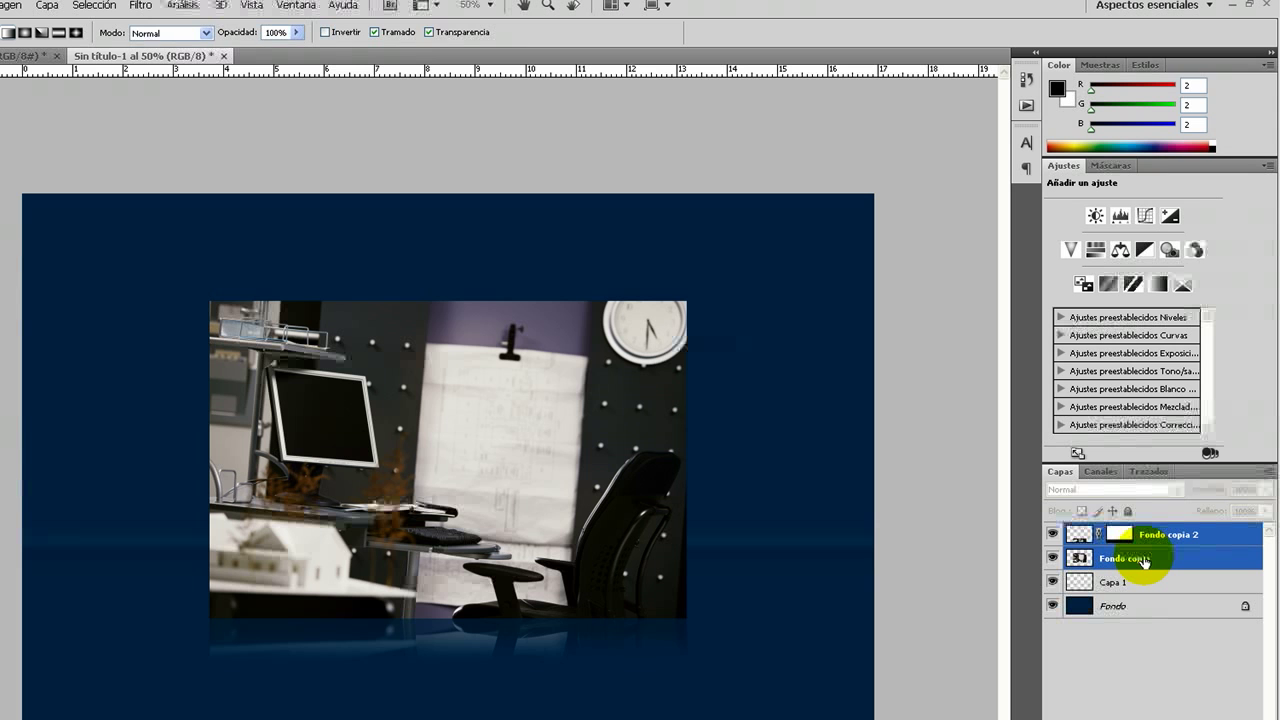
key(ctrl+e)
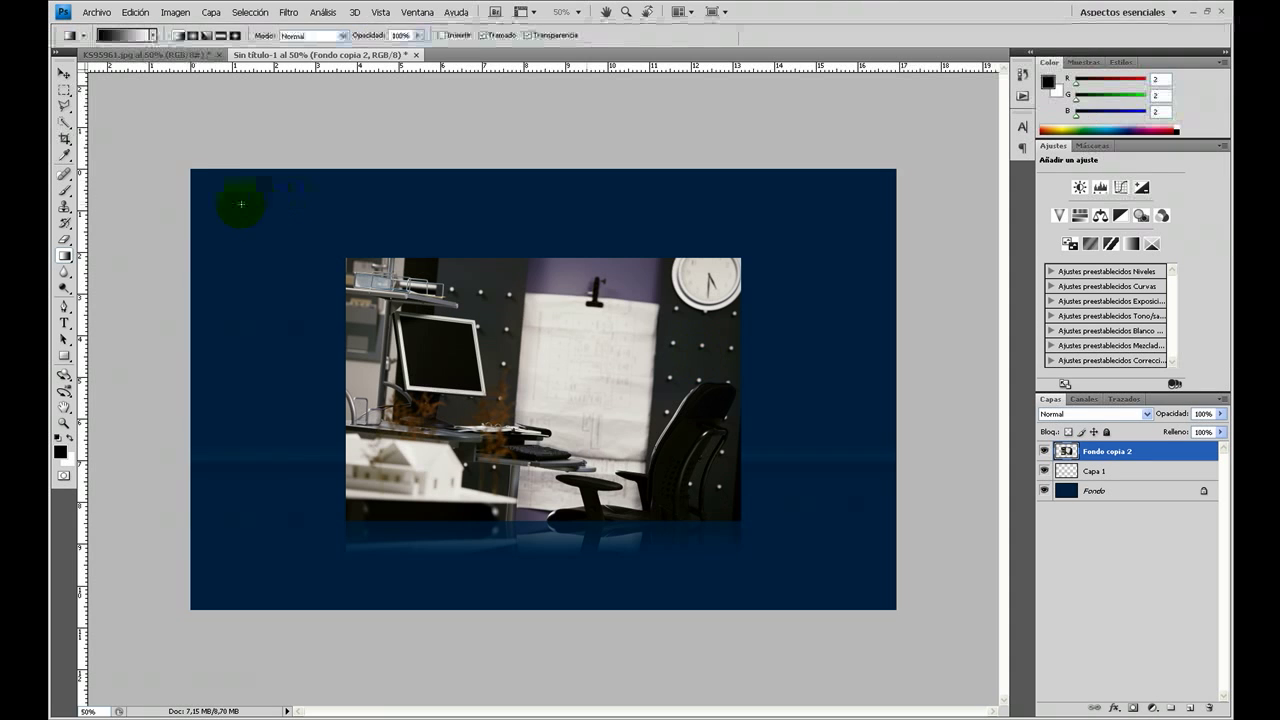
click(68, 139)
drag(170, 146, 934, 620)
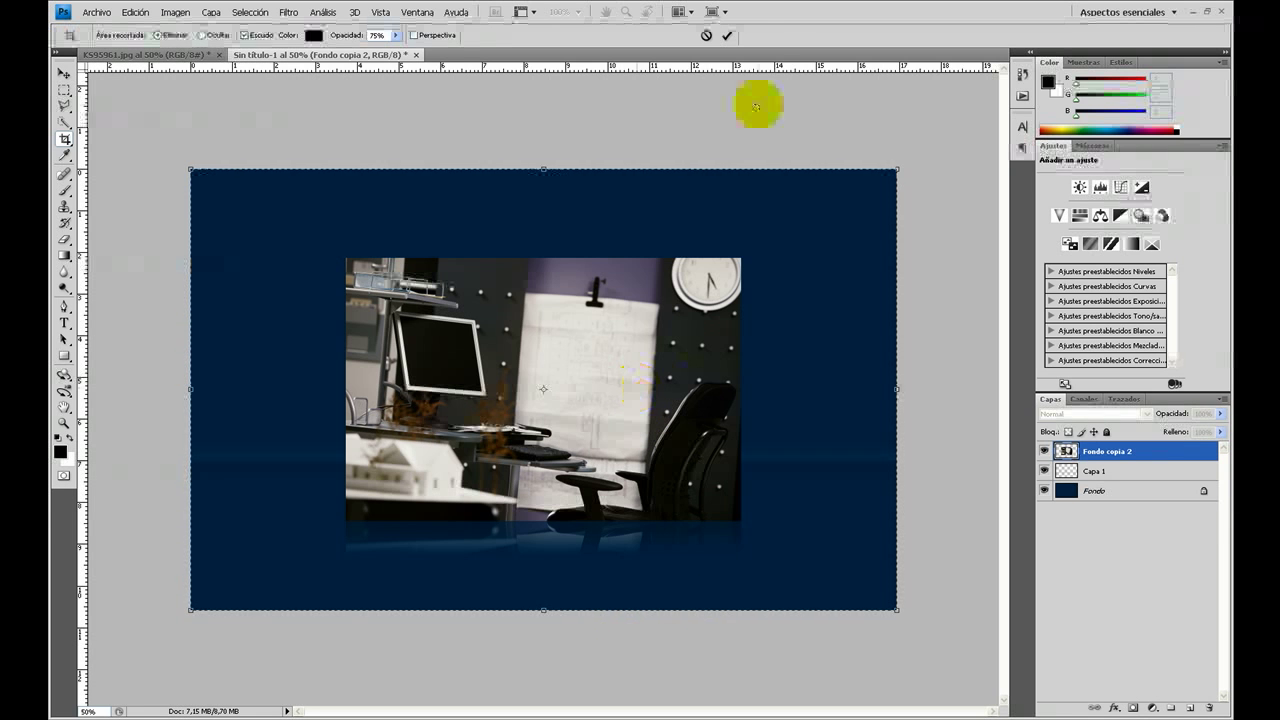
Commit the crop, then distort the merged photo by raising its bottom-right corner
click(727, 35)
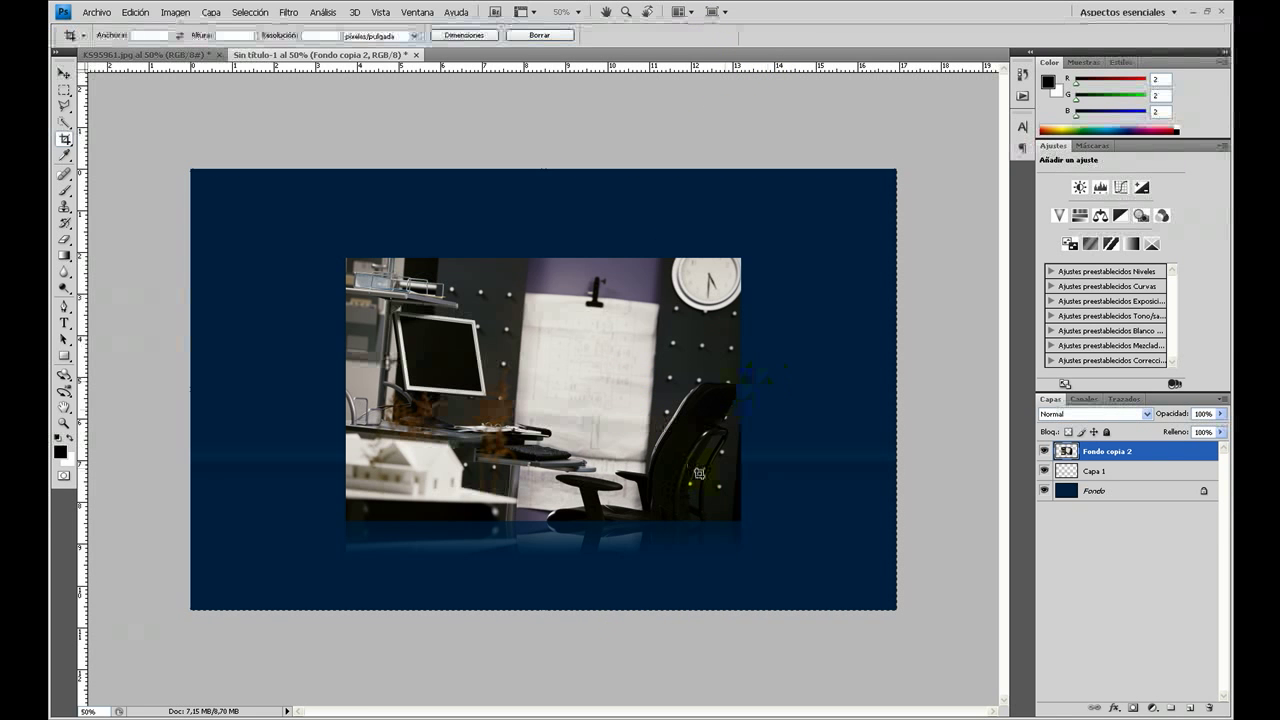
key(ctrl+t)
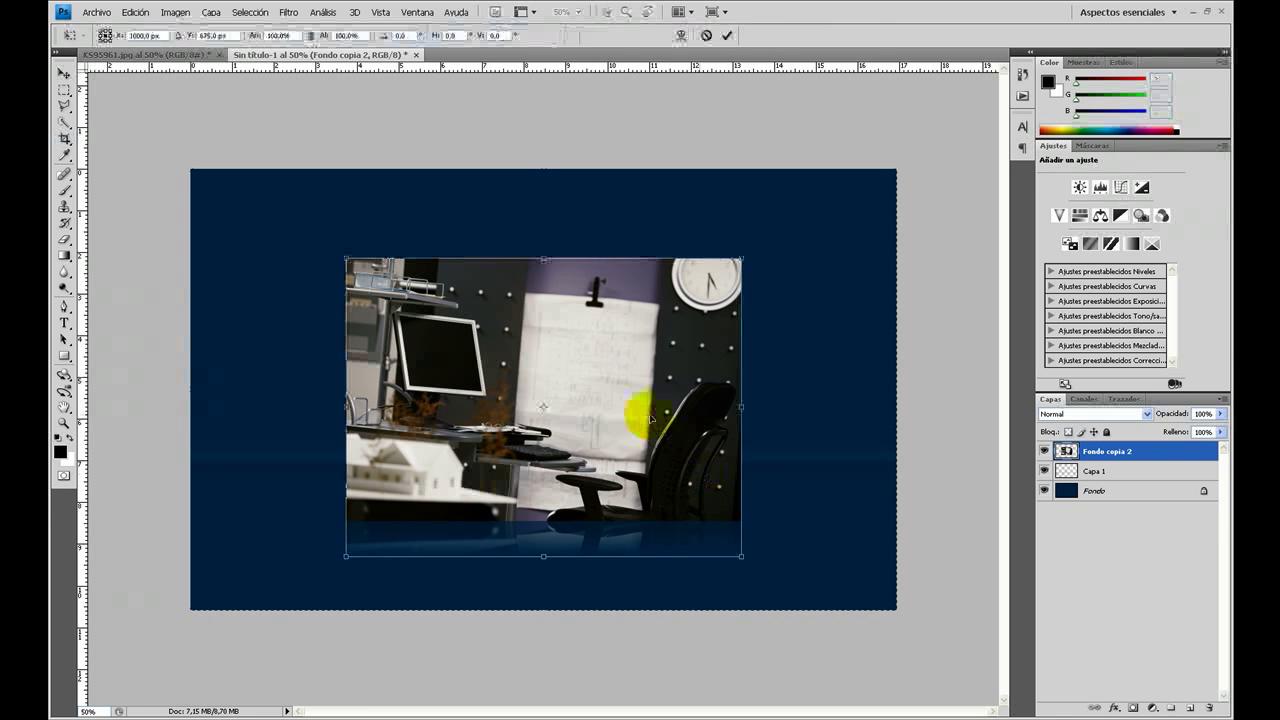
right_click(650, 418)
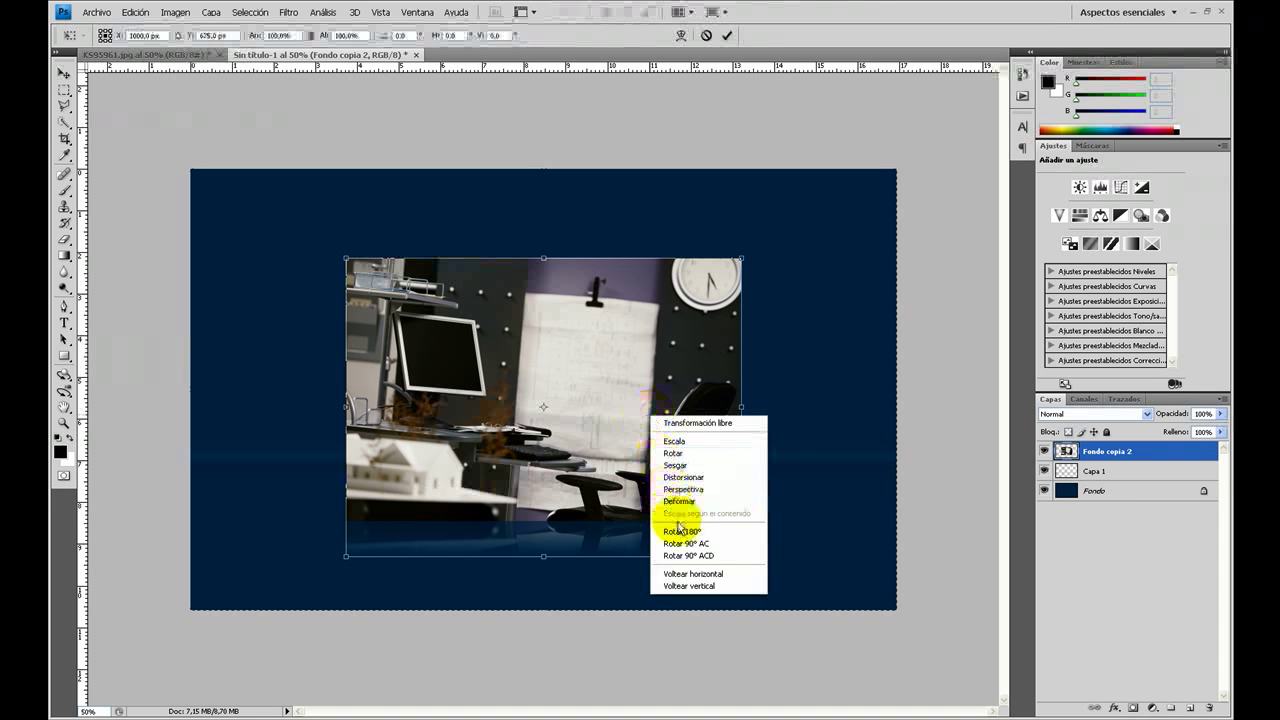
click(700, 477)
drag(742, 560, 742, 535)
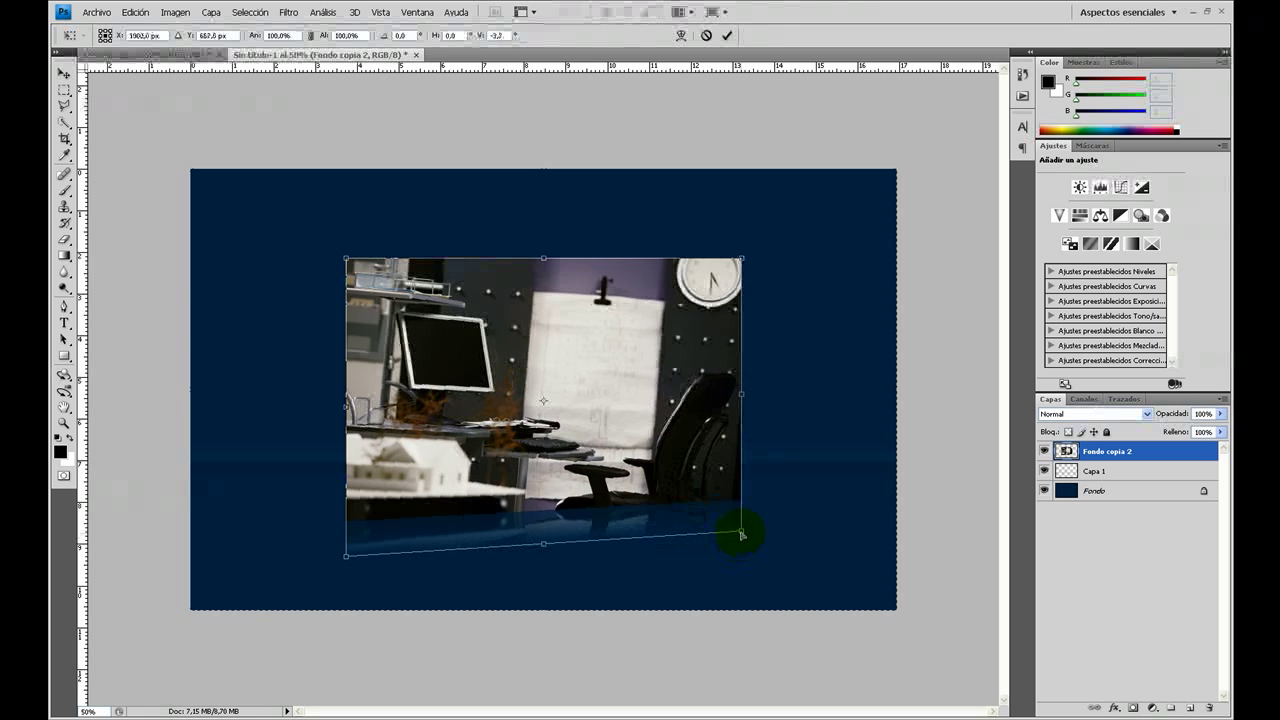
drag(742, 535, 741, 521)
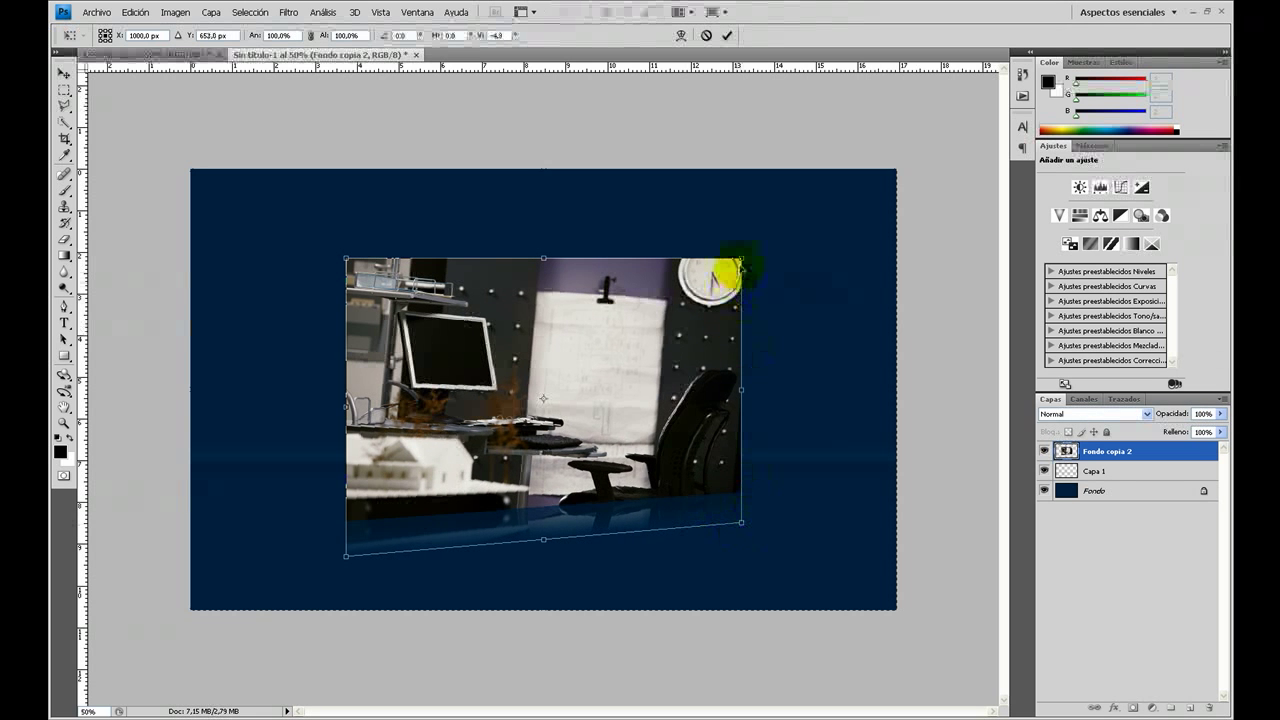
Adjust the top corners, commit the perspective distortion, and shift the photo left and down
drag(741, 259, 741, 273)
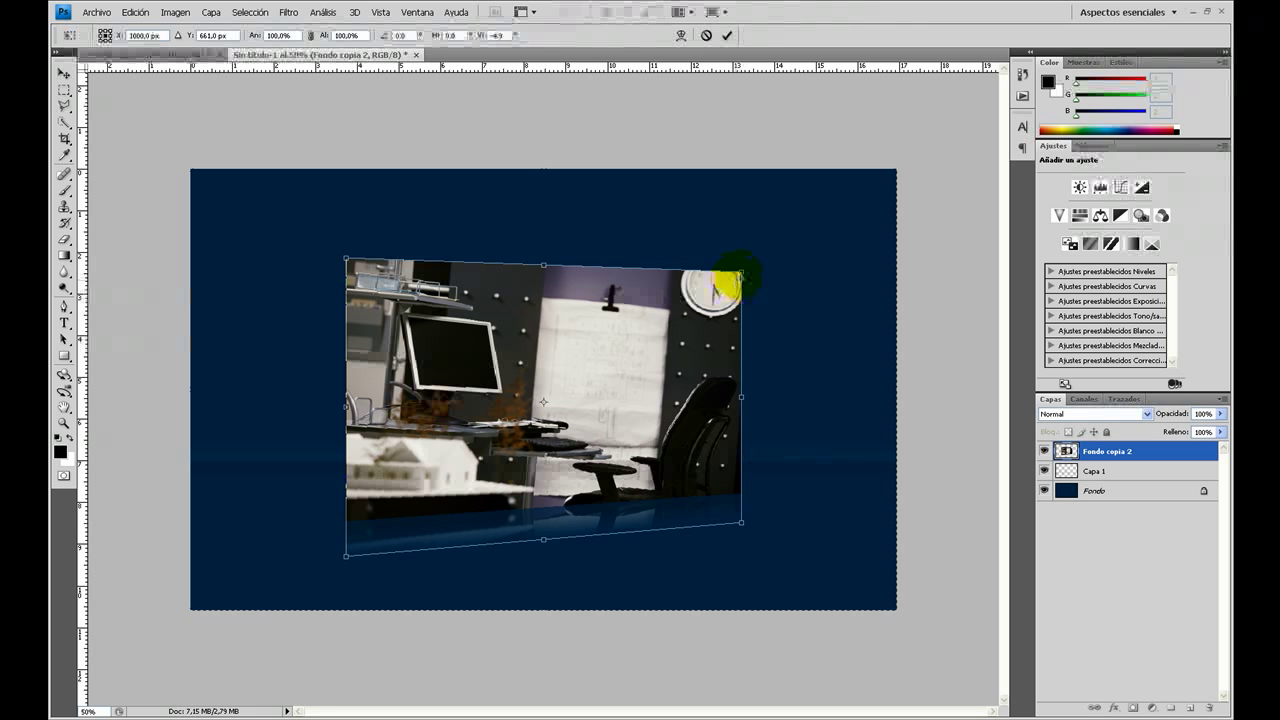
drag(741, 272, 733, 271)
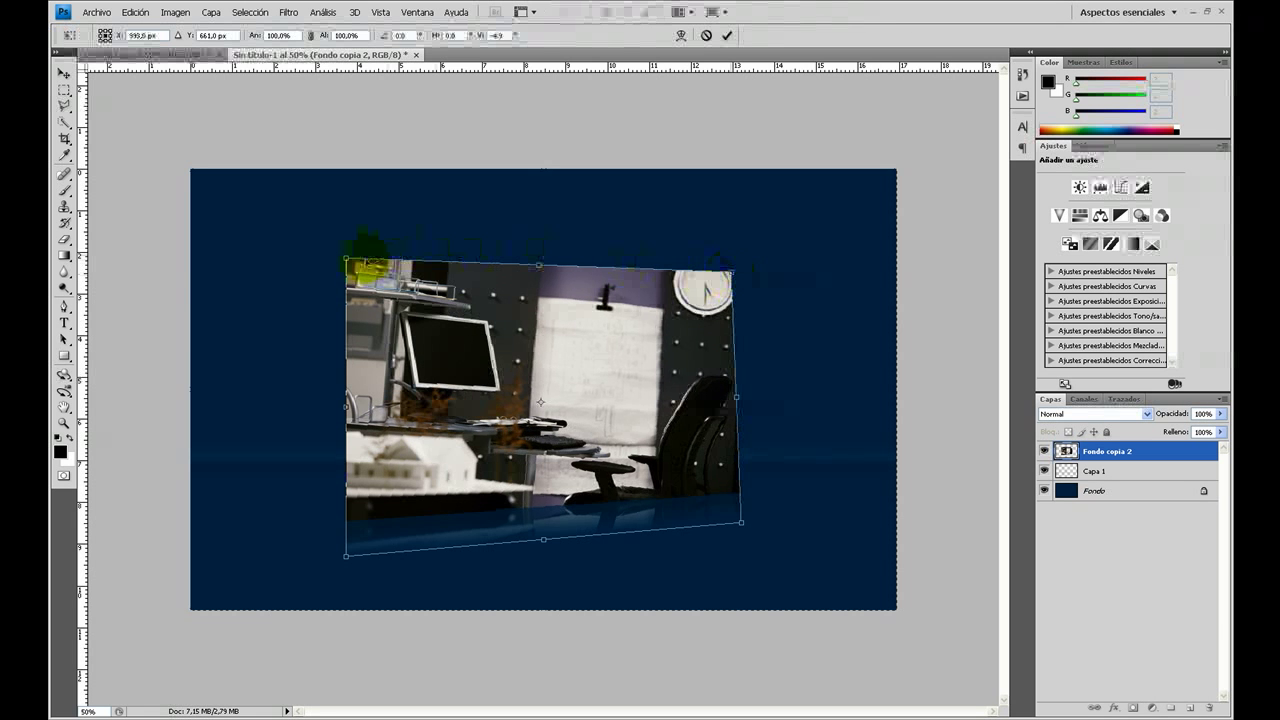
drag(346, 263, 336, 266)
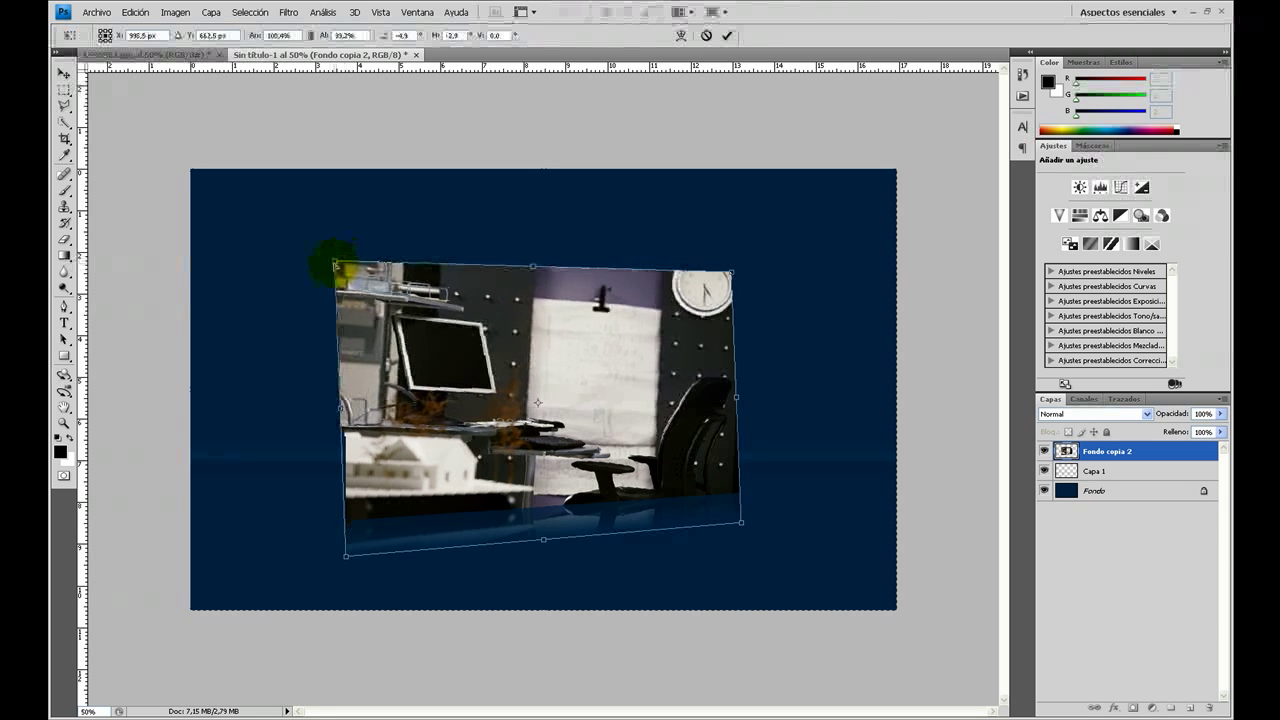
click(726, 35)
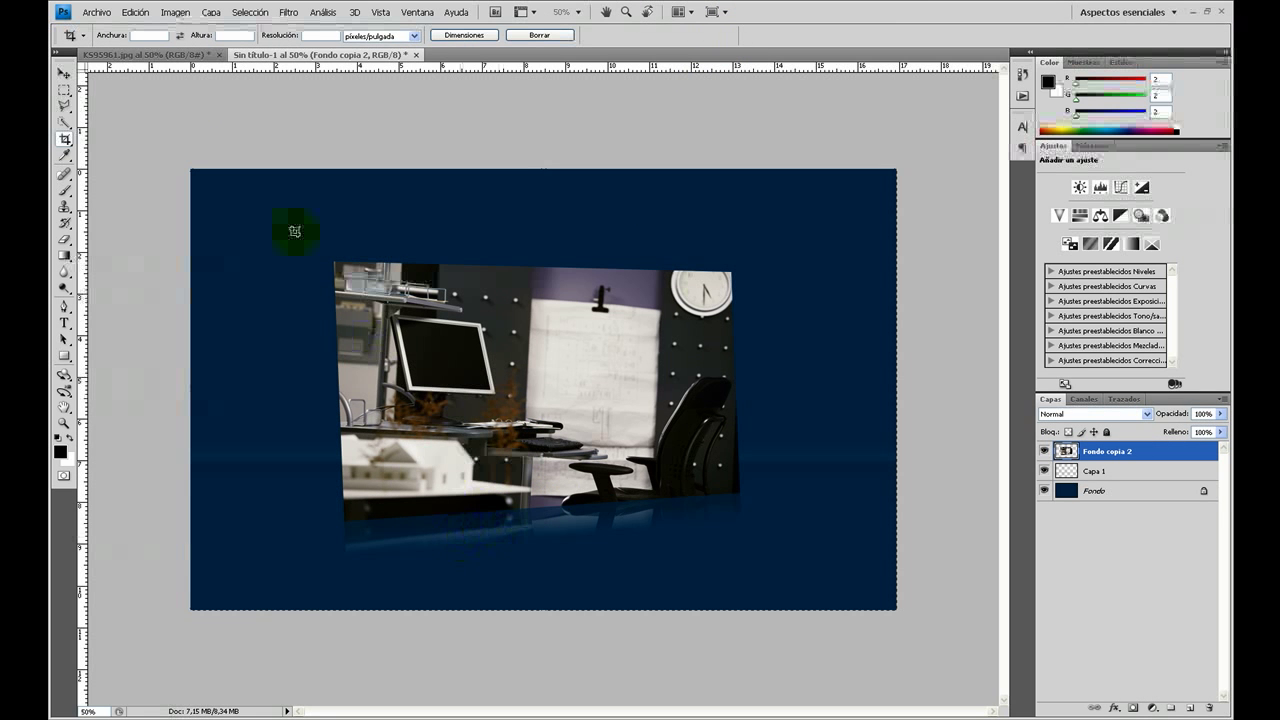
click(64, 73)
drag(530, 408, 483, 422)
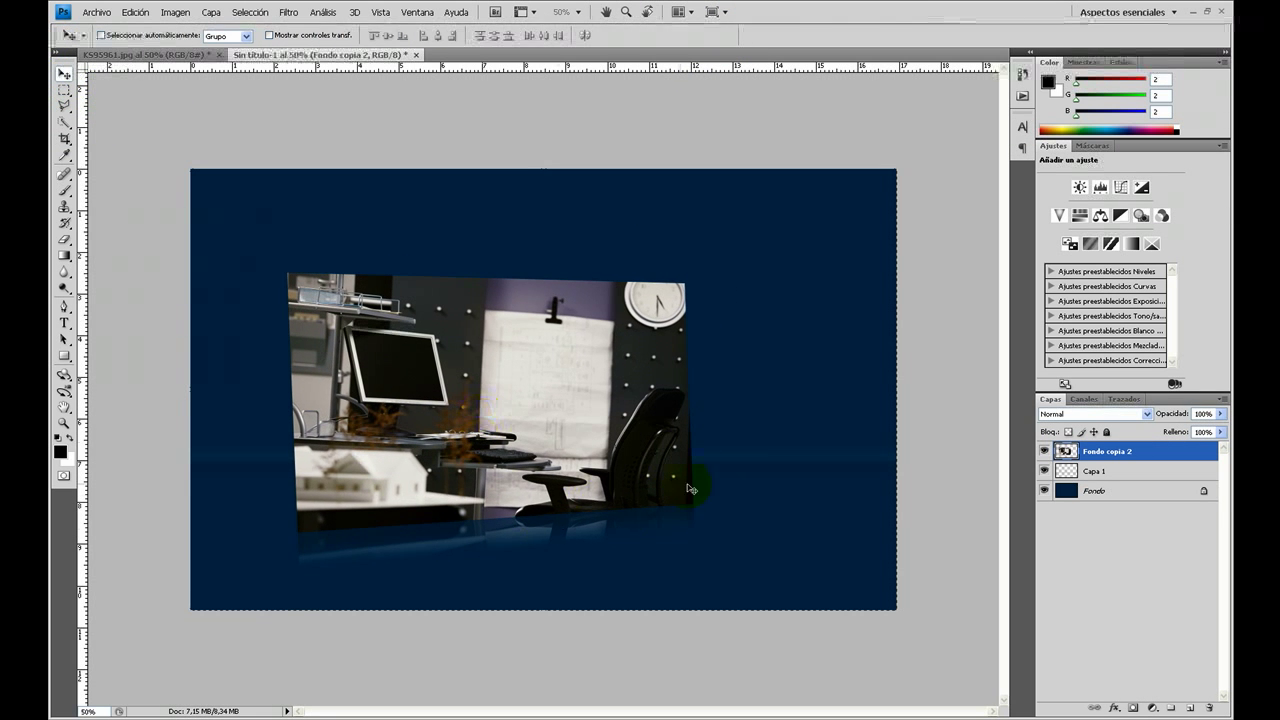
Nudge the photo right, add a new layer above Capa 1, and outline a polygonal shadow shape
drag(586, 463, 595, 472)
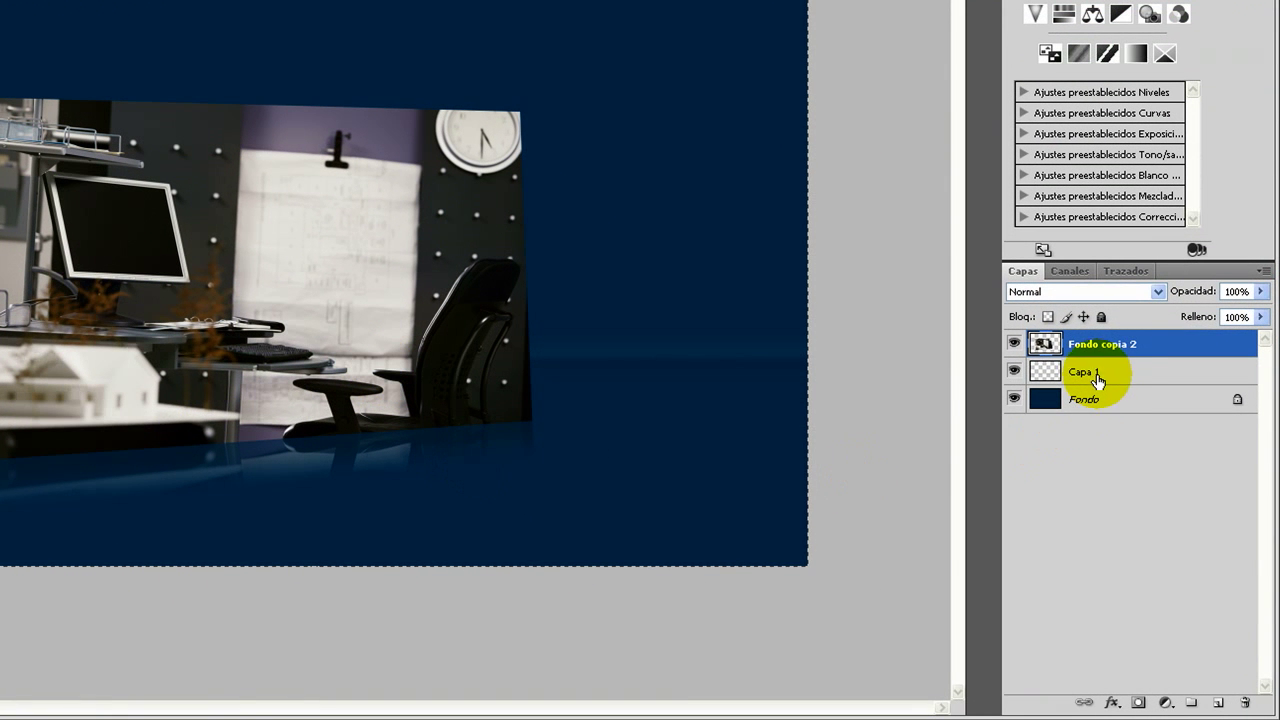
click(1090, 373)
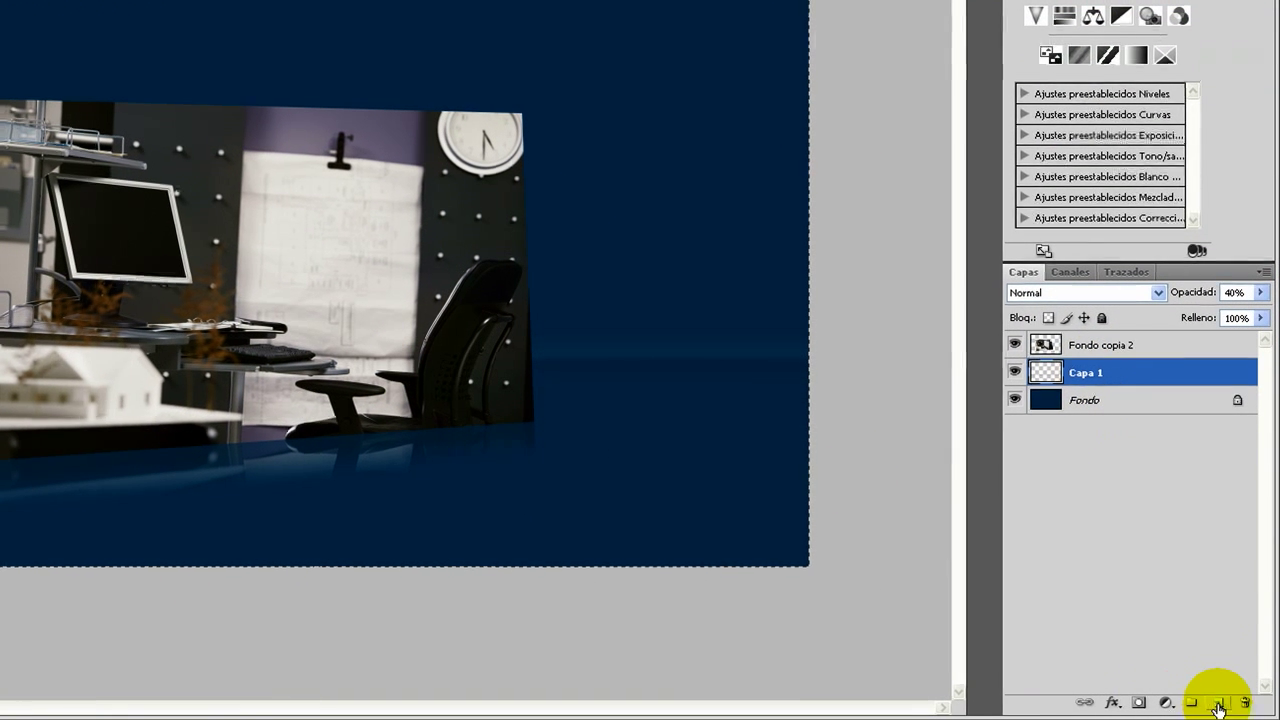
click(1218, 703)
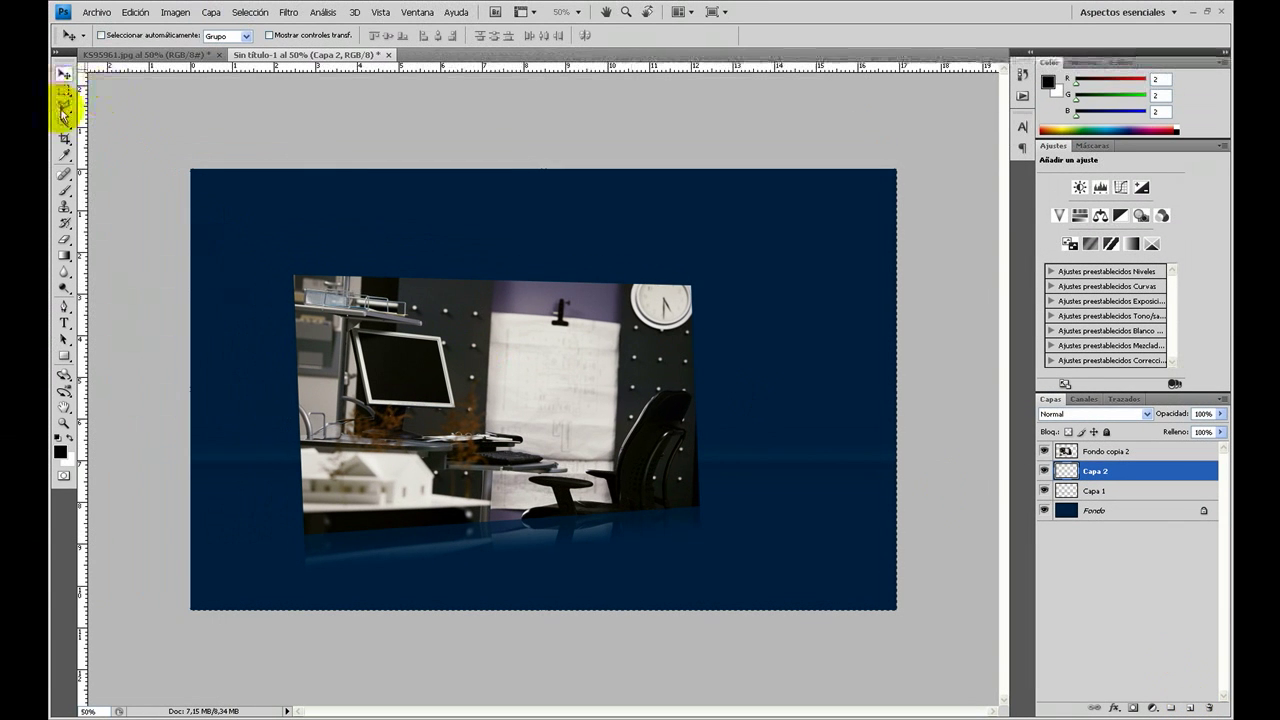
click(64, 106)
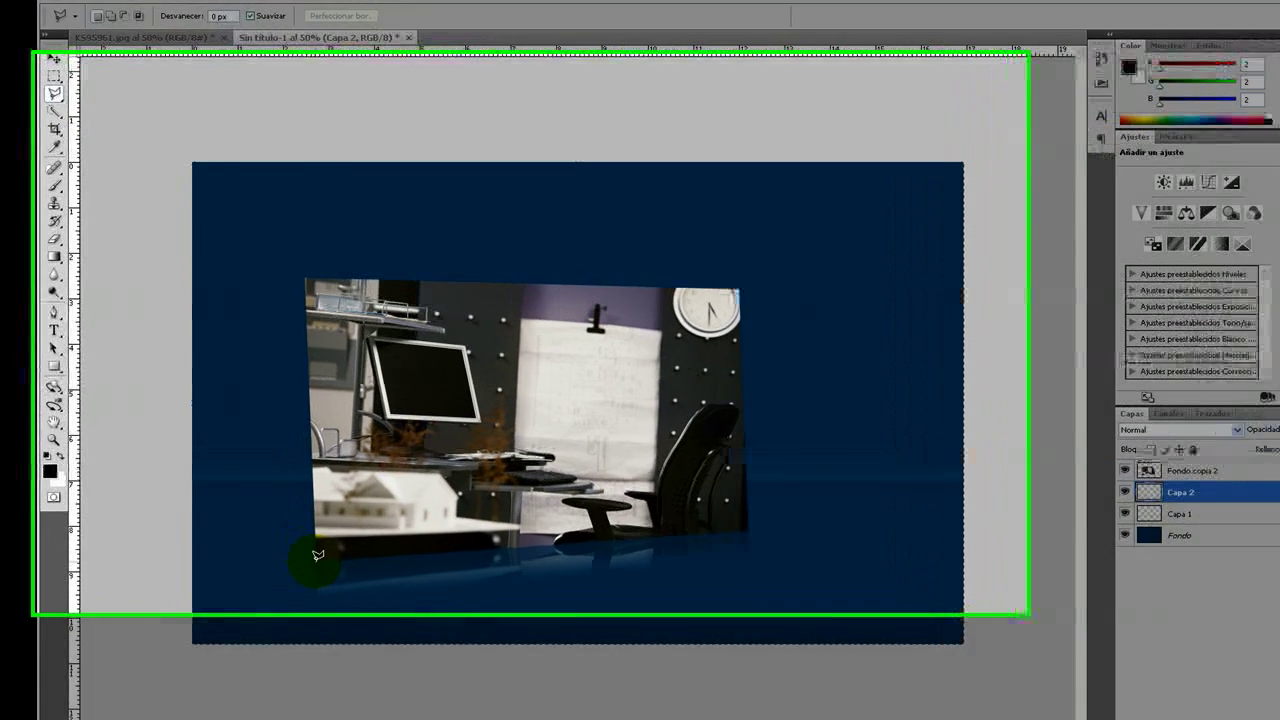
click(305, 529)
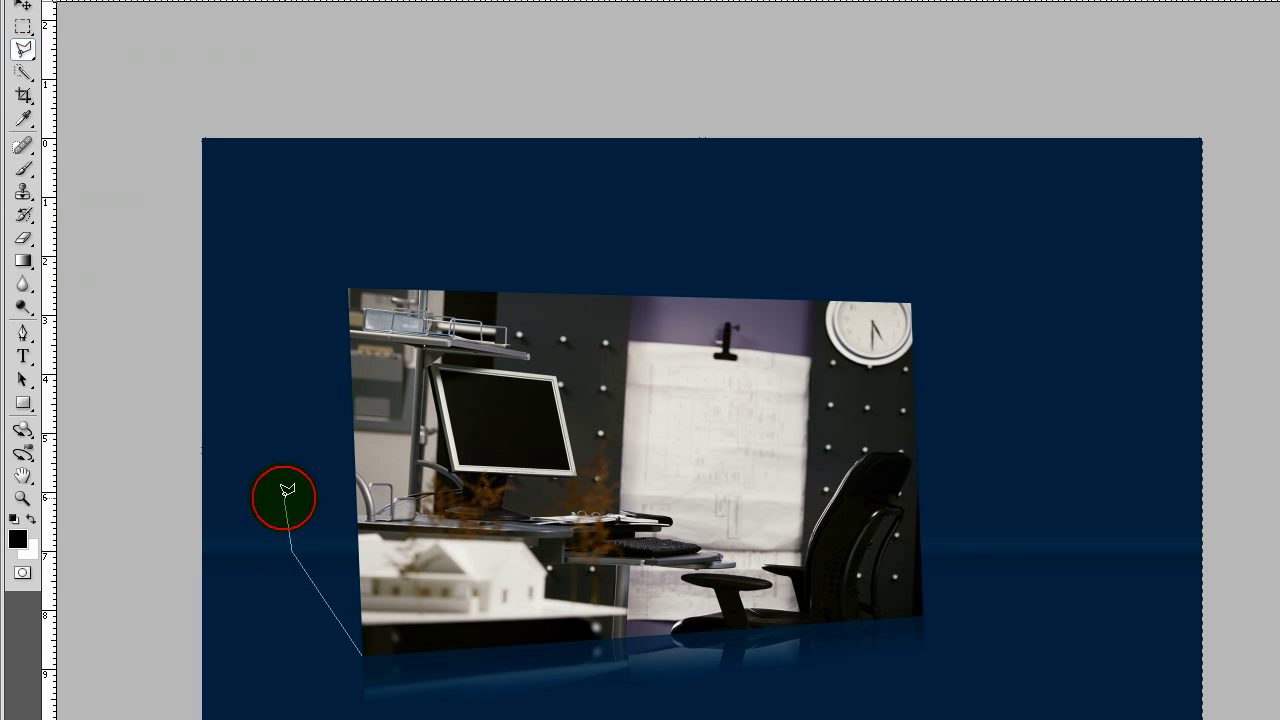
click(285, 494)
click(395, 484)
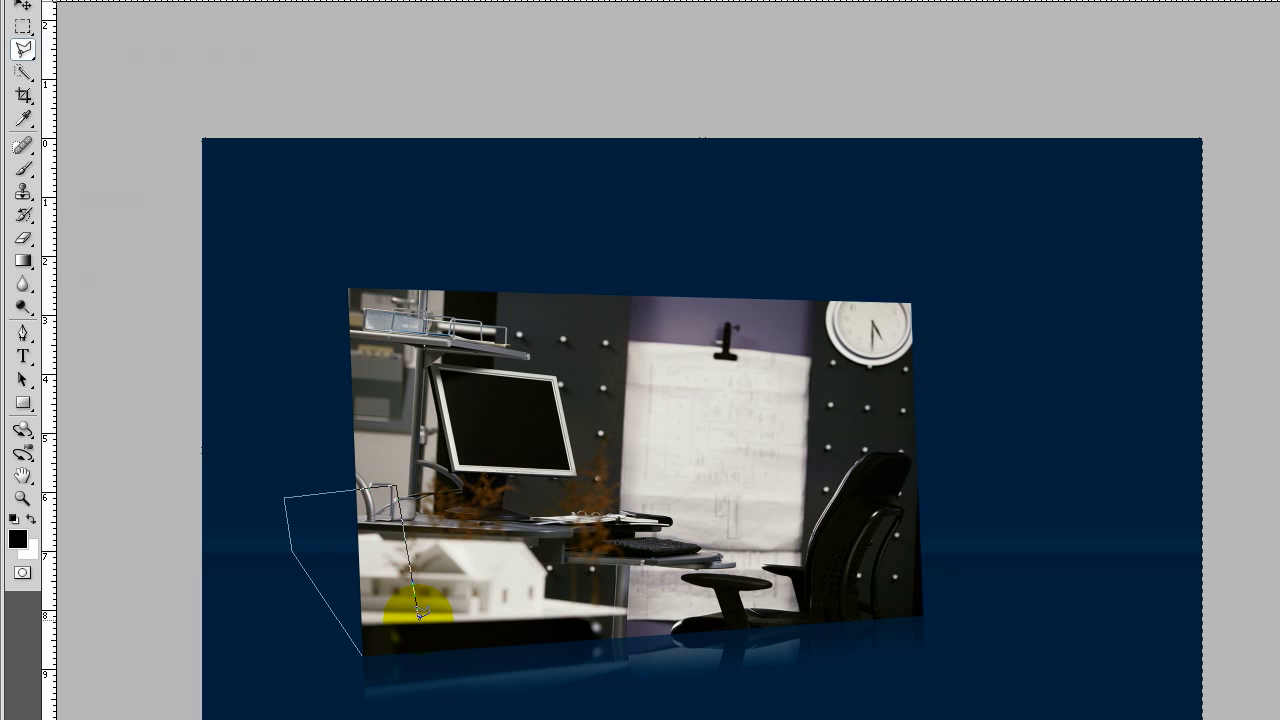
click(363, 651)
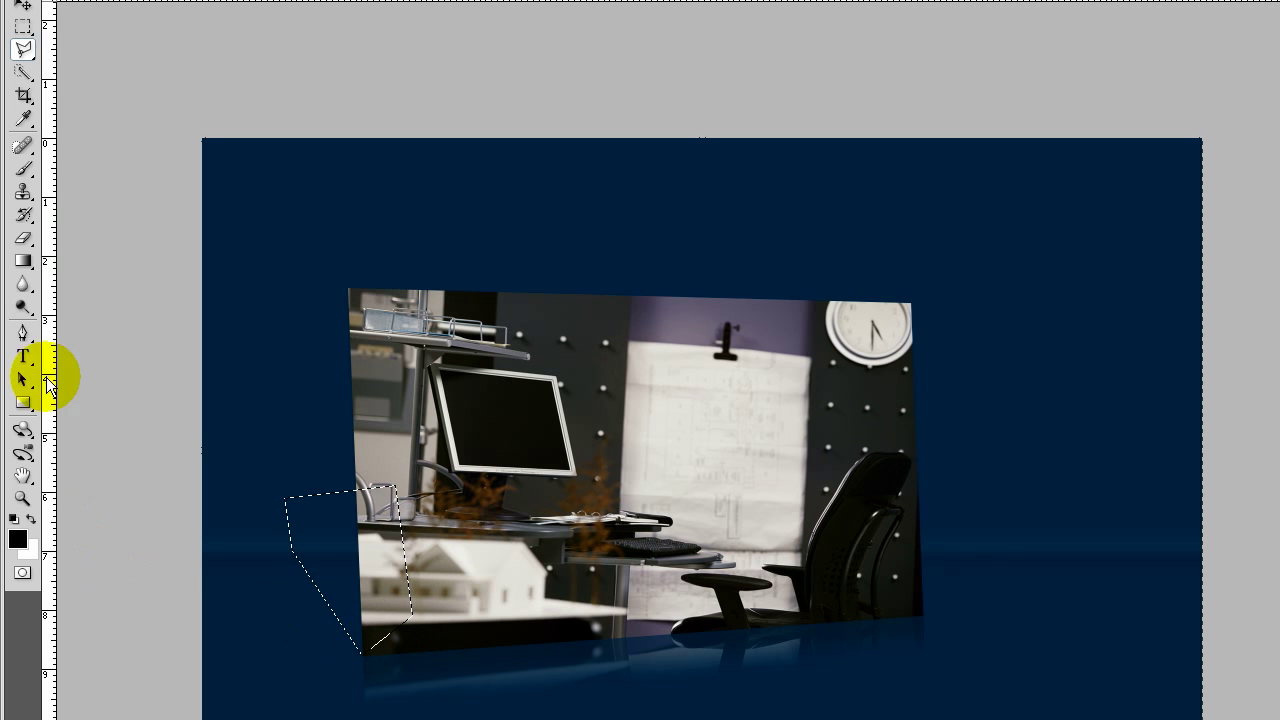
Fill the shadow selection on the new layer with solid black using the Paint Bucket
click(22, 262)
right_click(22, 262)
click(120, 277)
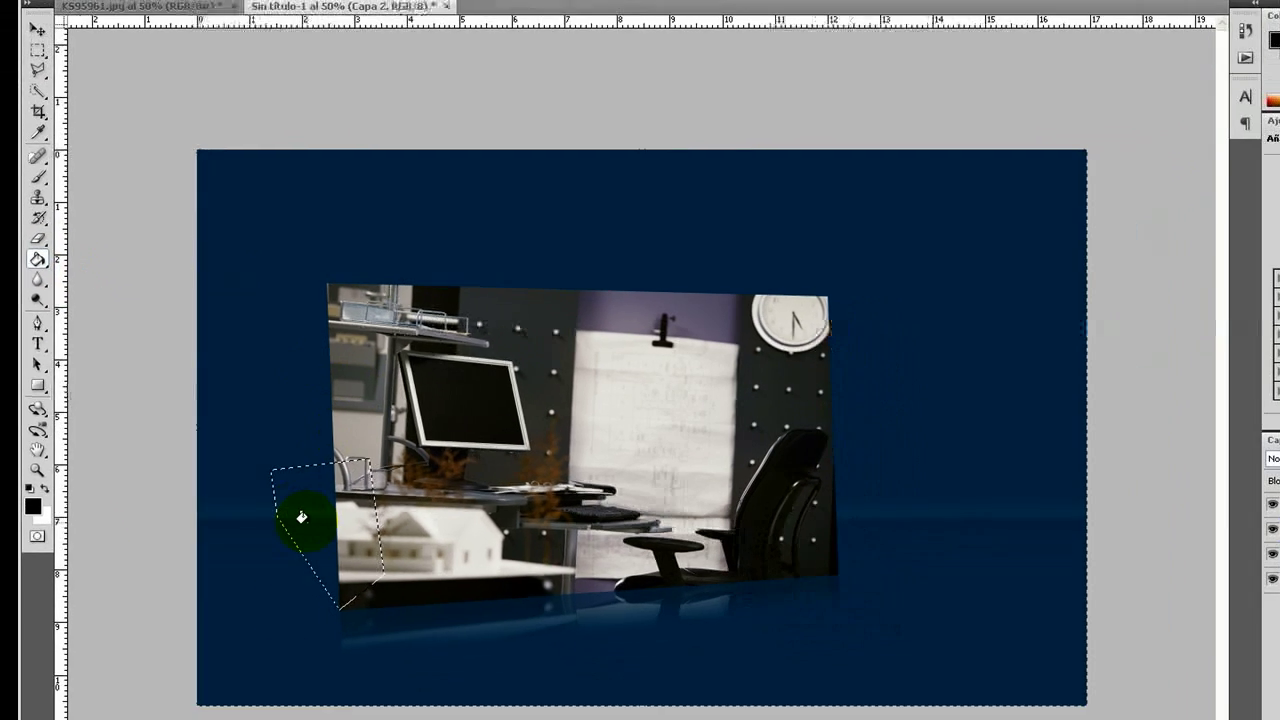
click(307, 448)
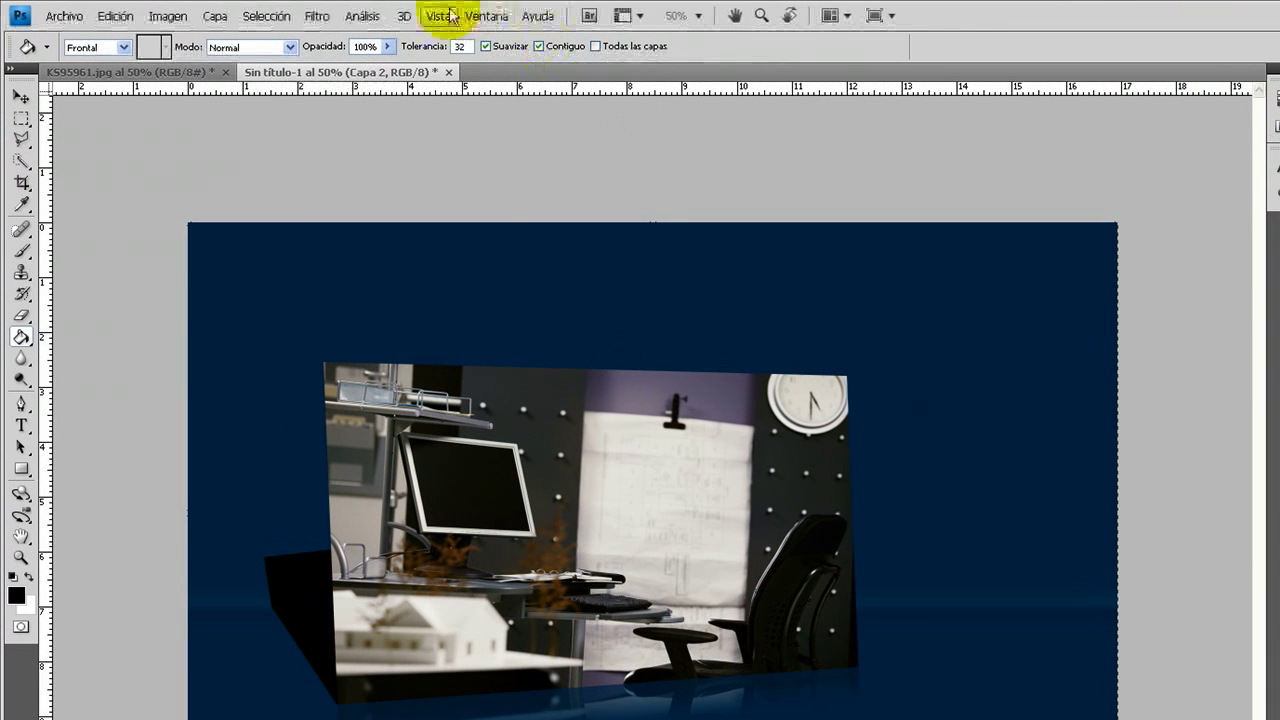
click(318, 17)
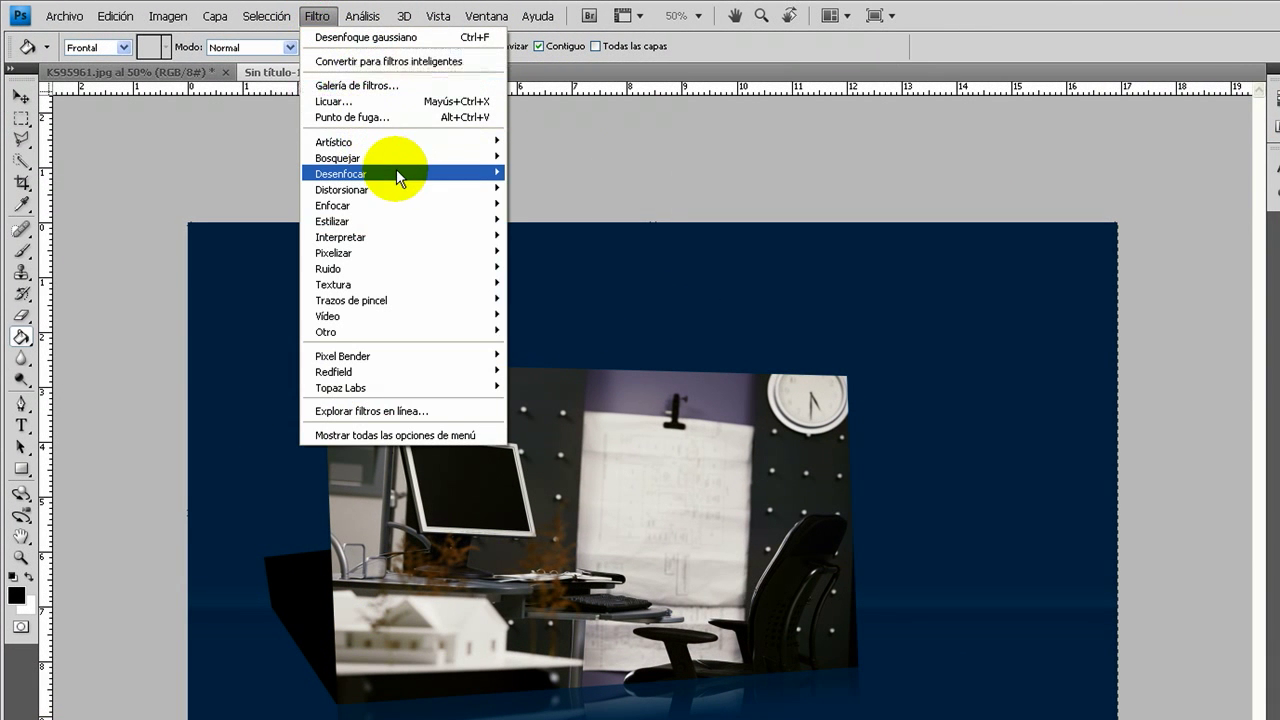
Gaussian-blur the black shape on Capa 2 and lower its opacity to 25%
mouse_move(340, 174)
click(606, 284)
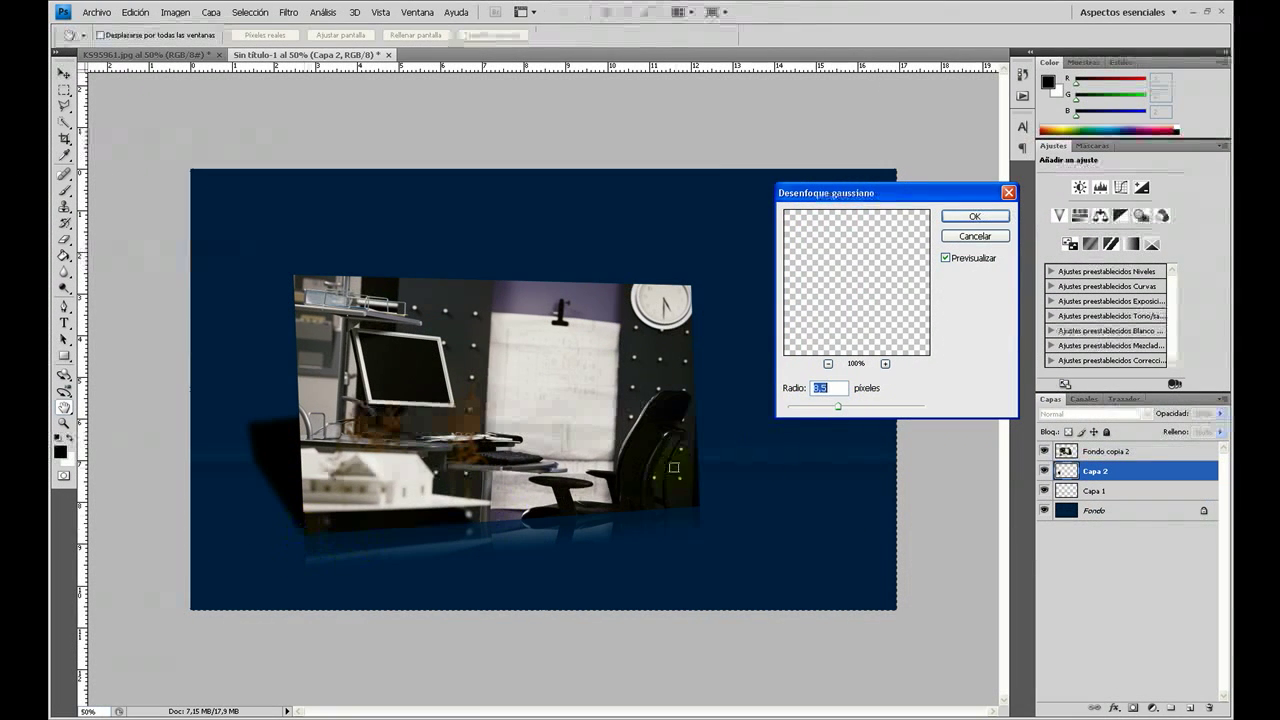
click(975, 216)
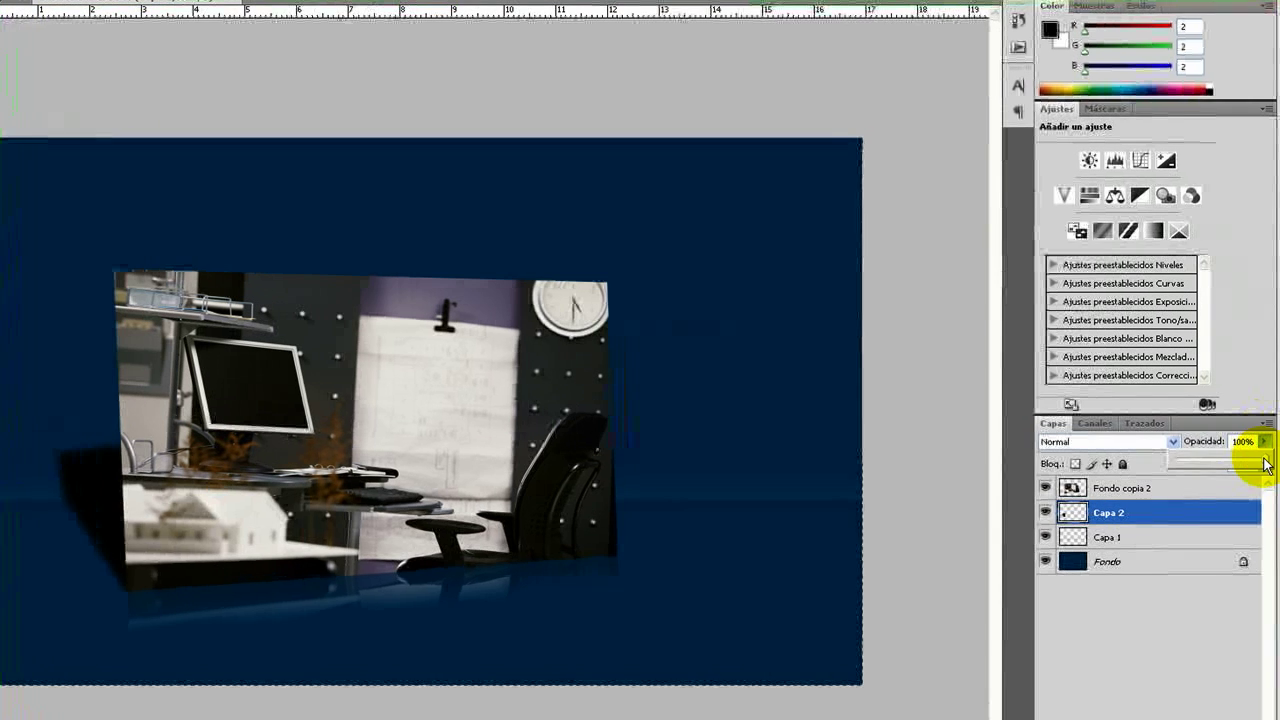
drag(1264, 441, 1200, 466)
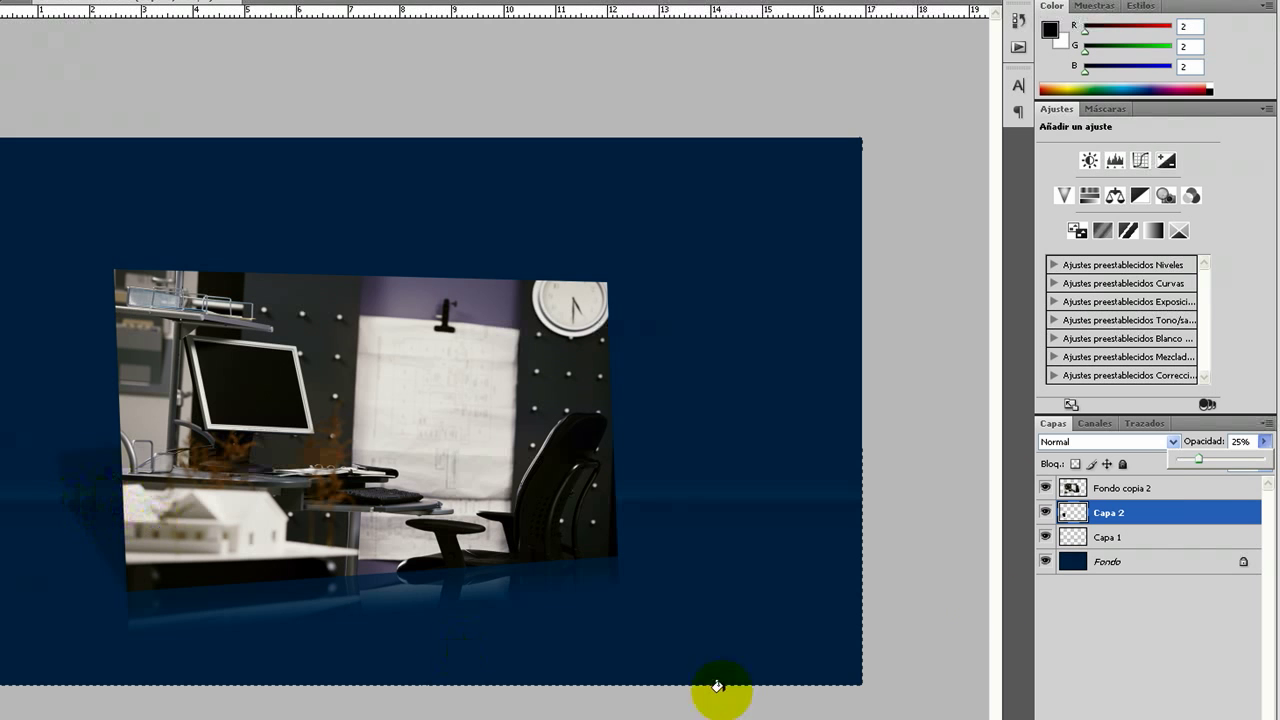
click(1128, 488)
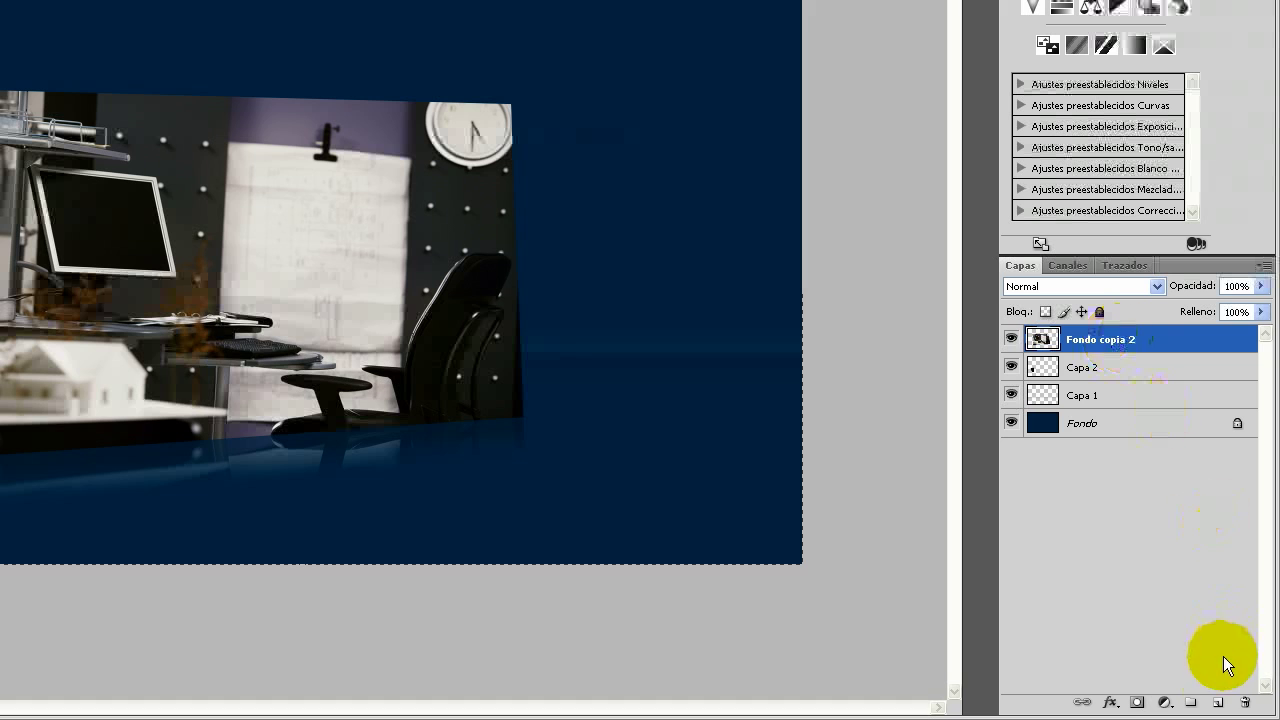
Stamp a merged copy onto new top layer Capa 3 and aim a Lighting Effects spotlight over it
click(1214, 704)
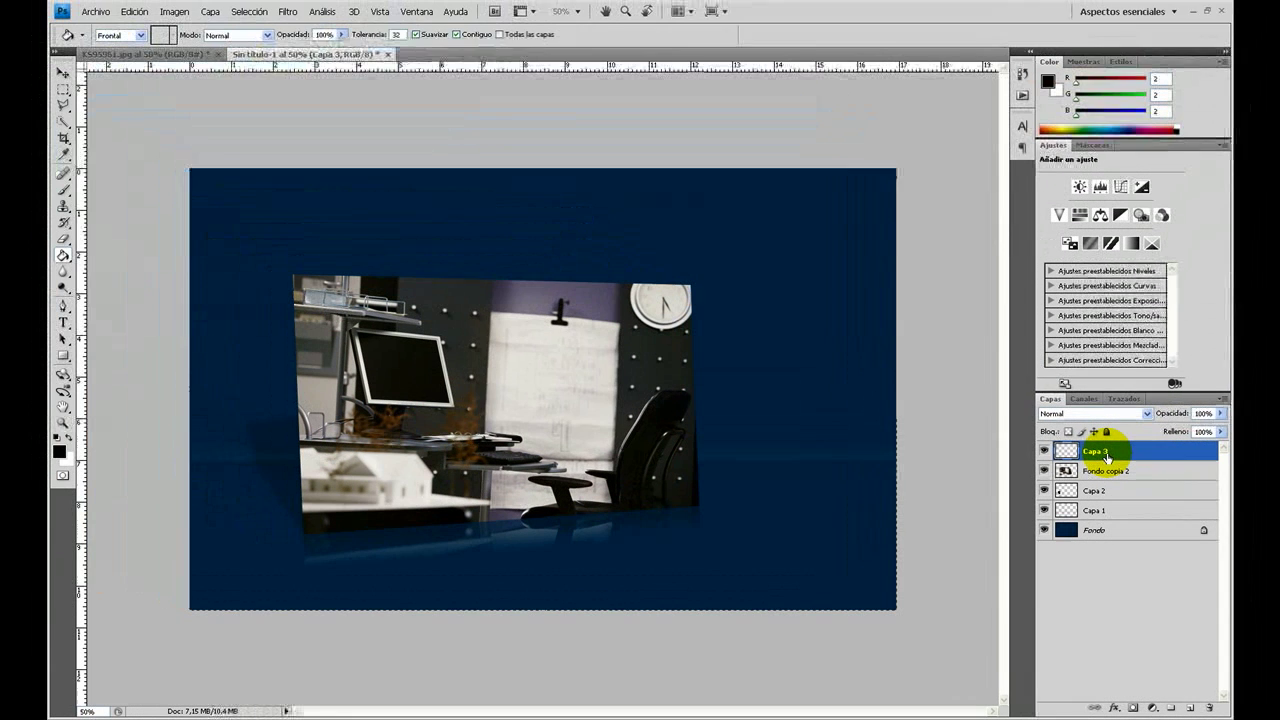
key(ctrl+shift+alt+e)
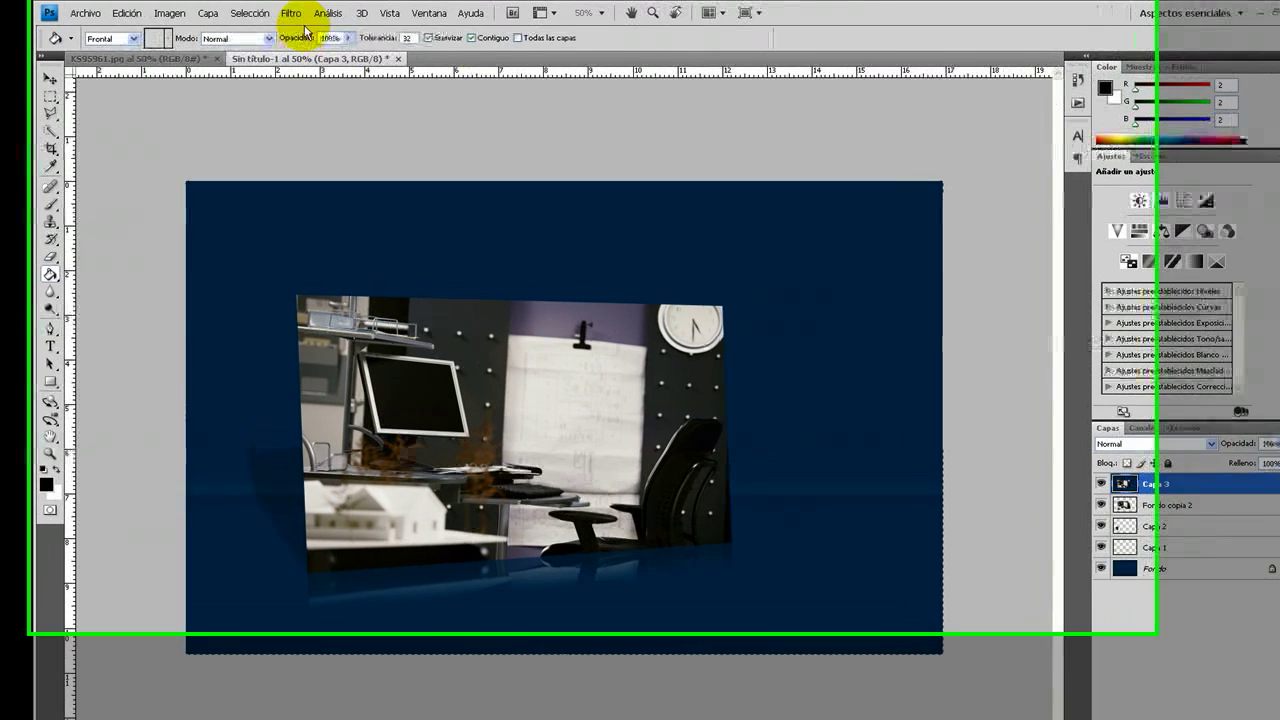
click(288, 12)
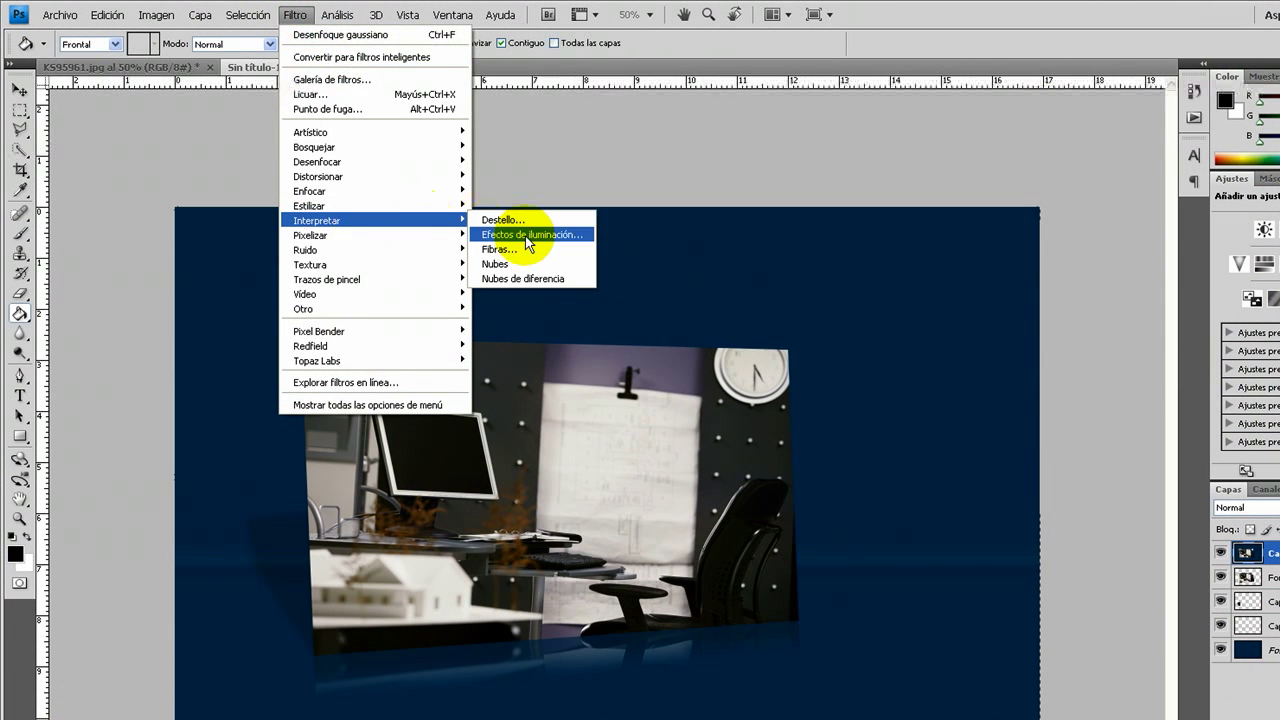
mouse_move(317, 220)
click(521, 229)
drag(641, 332, 640, 330)
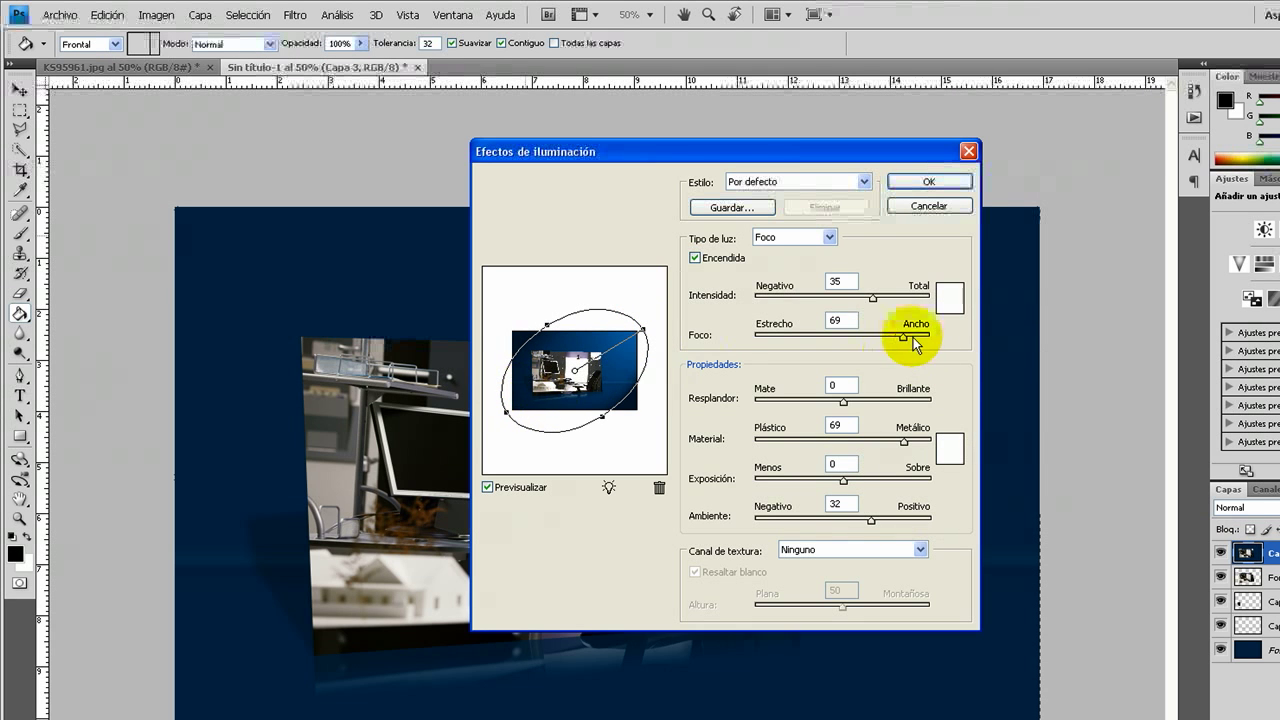
Raise the spotlight intensity slightly and set the ambient light to 35
click(875, 297)
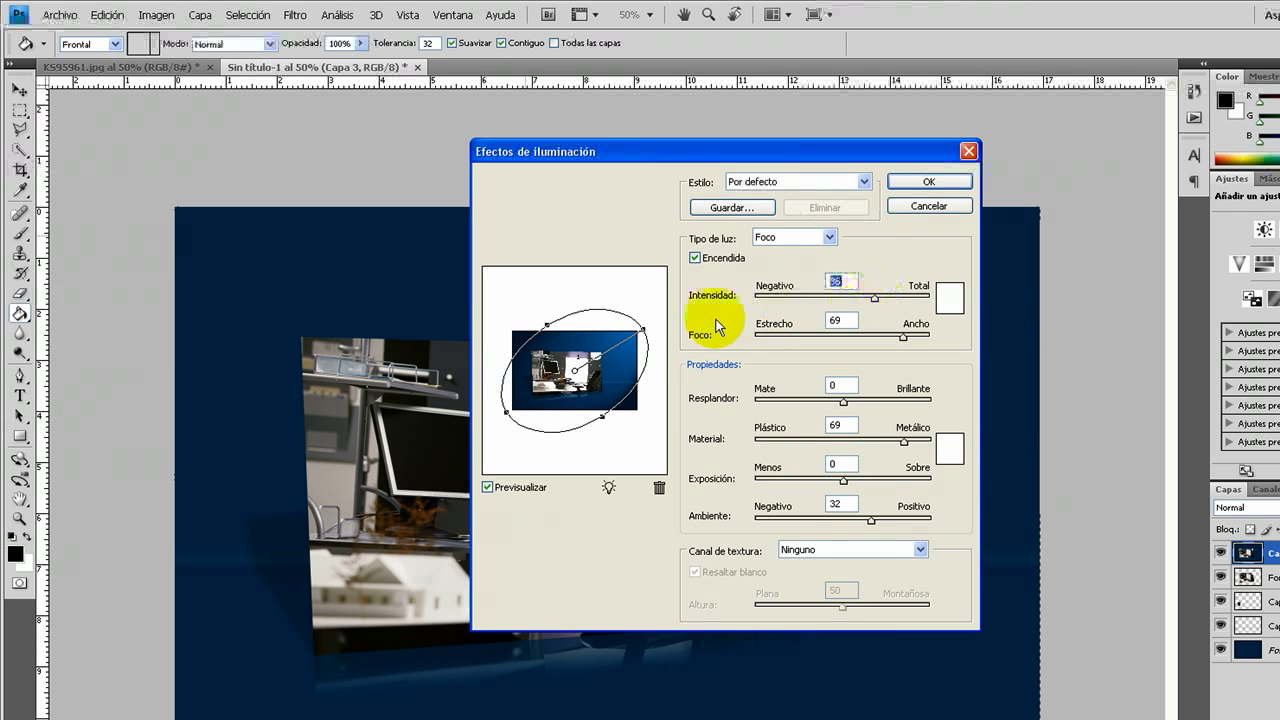
click(875, 297)
click(873, 297)
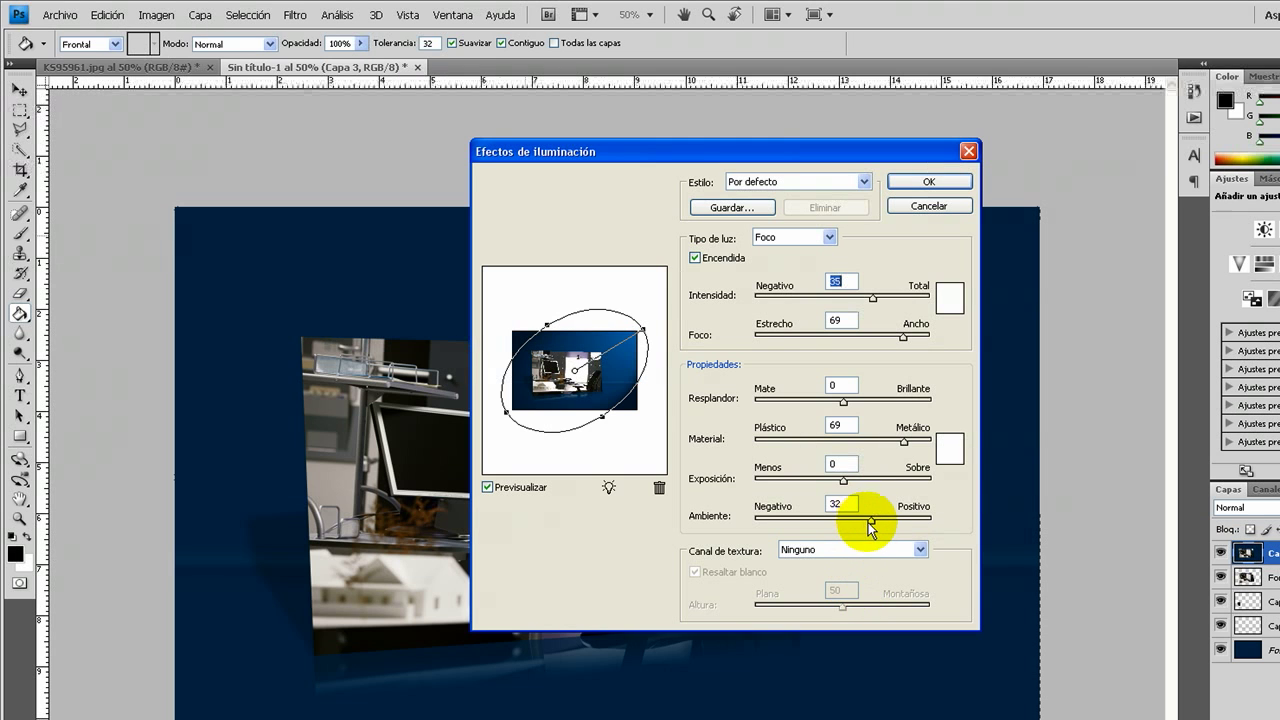
drag(870, 527, 875, 527)
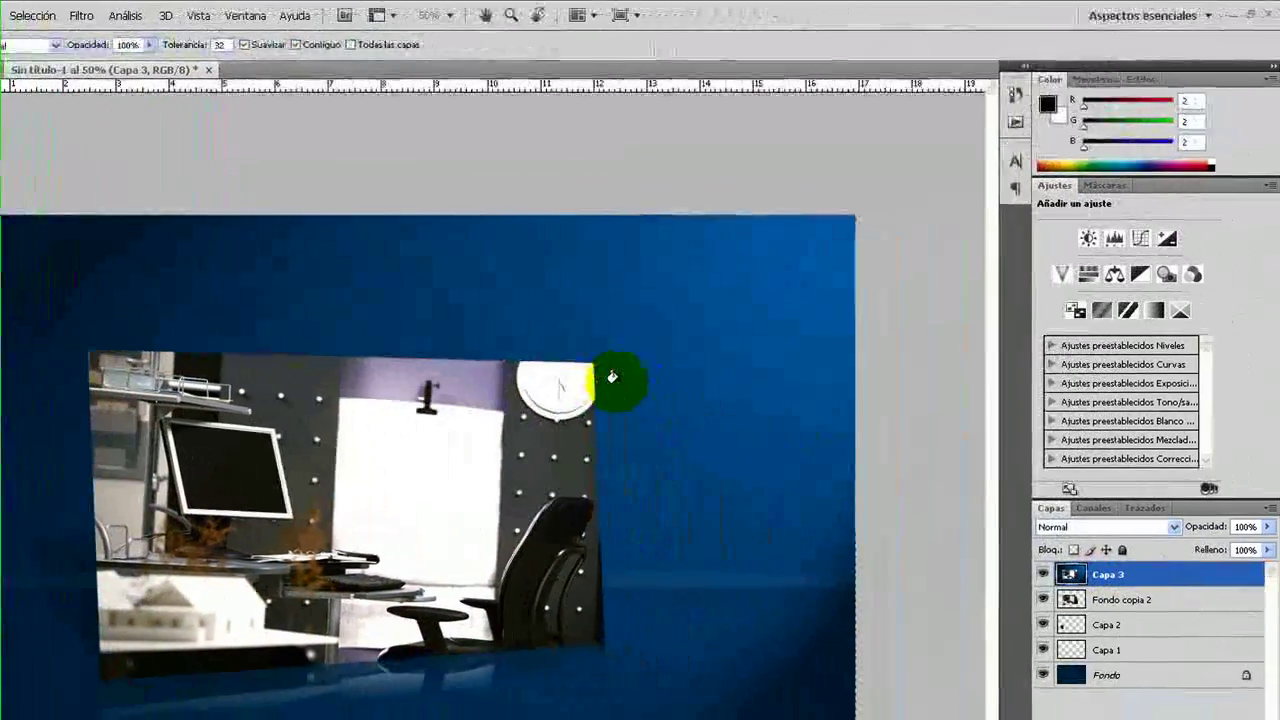
Lower Capa 3's opacity to 76%
click(1262, 526)
drag(1258, 546, 1240, 553)
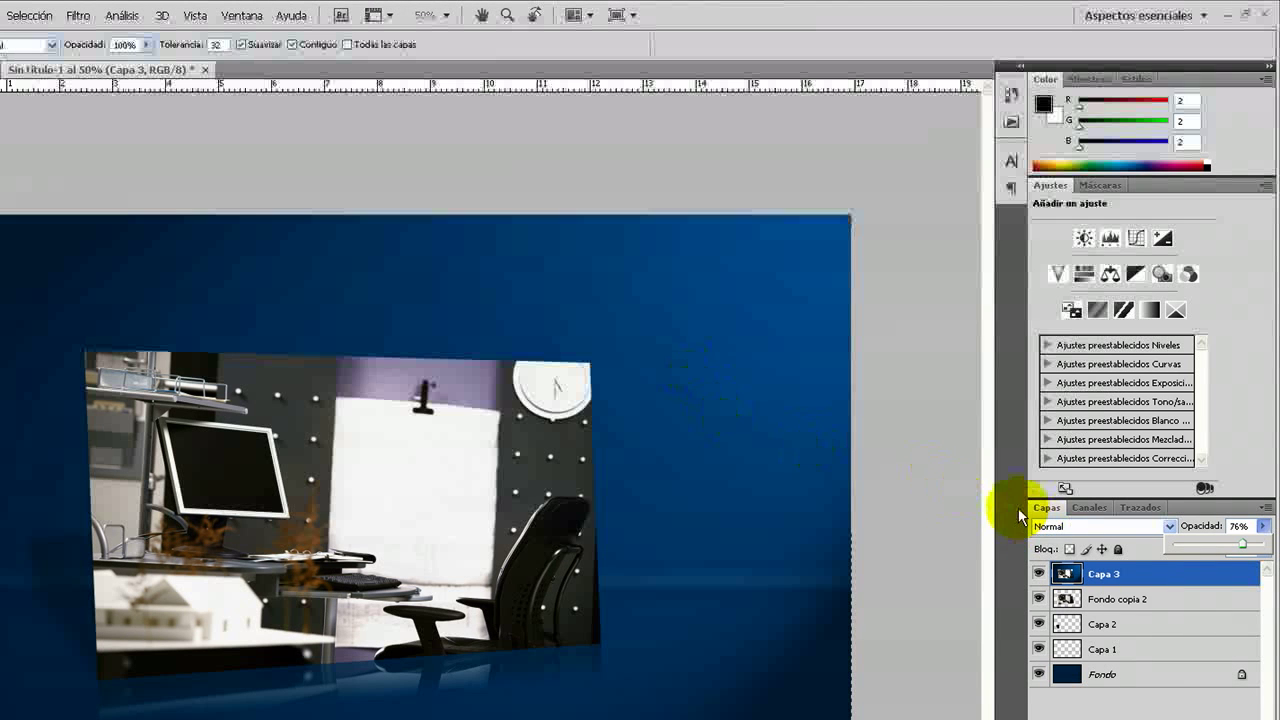
click(1100, 574)
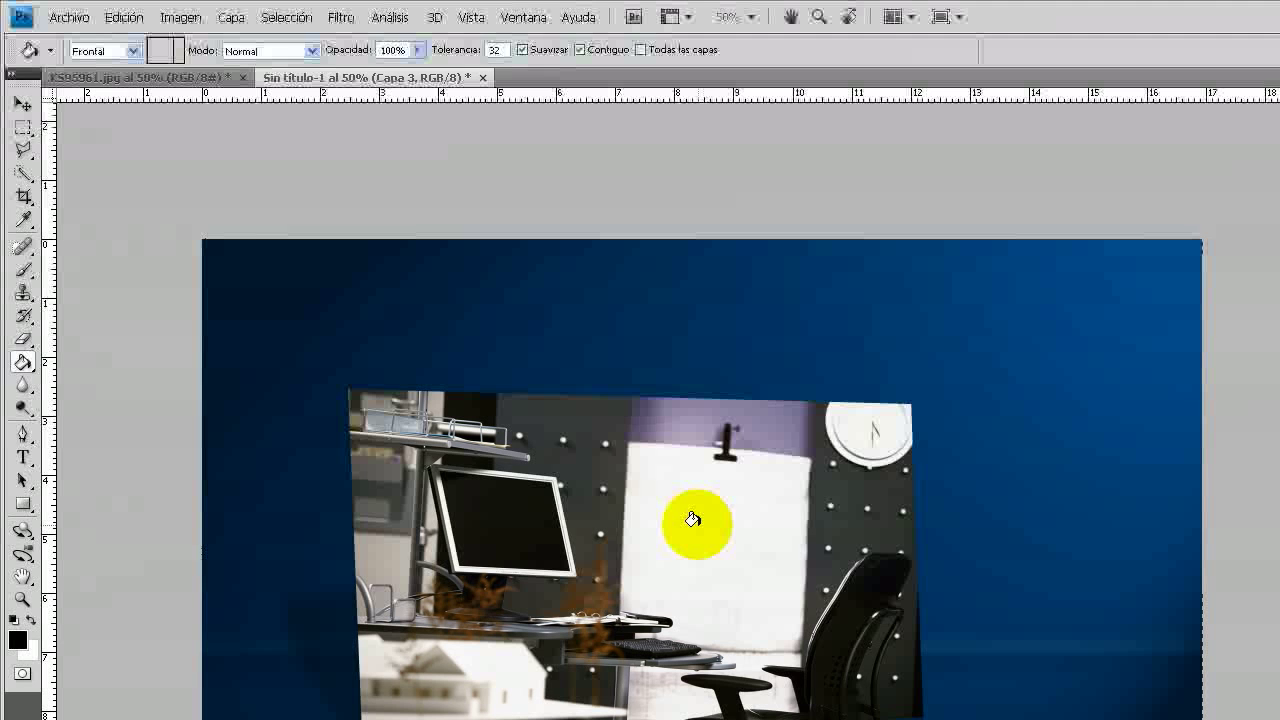
Apply a Lens Correction vignette amount of -92 to darken the image corners
click(341, 17)
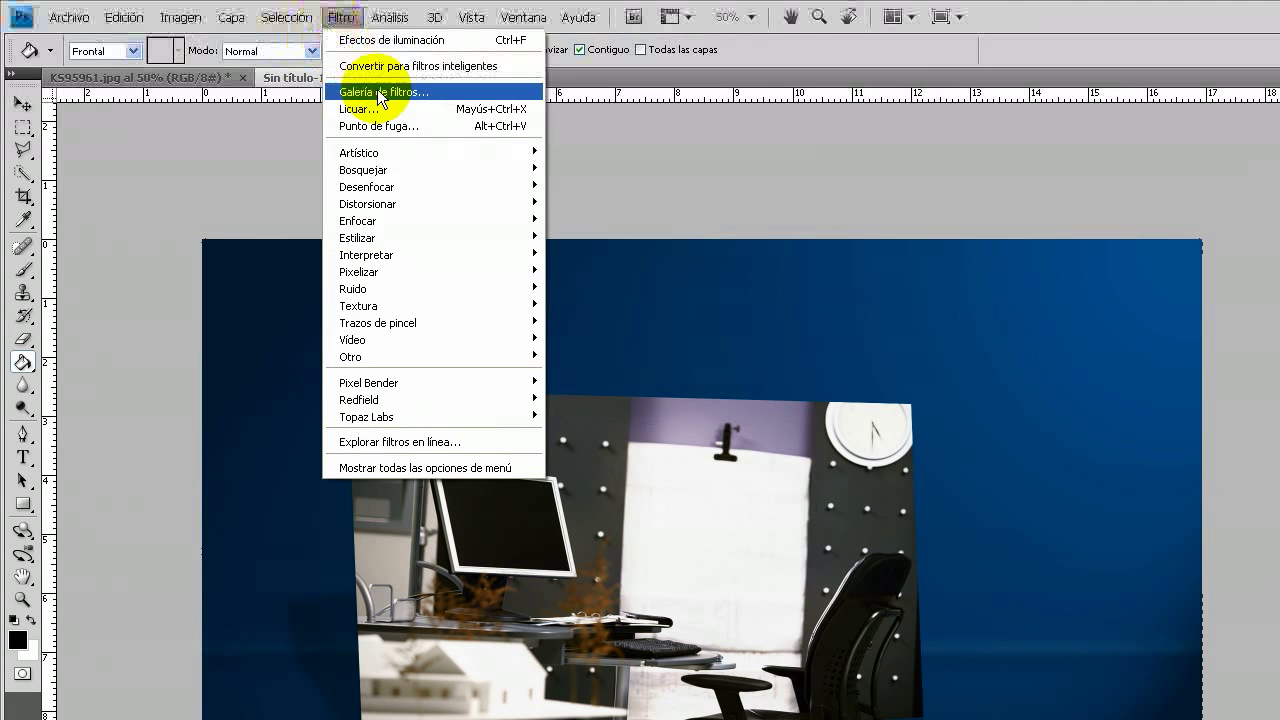
mouse_move(368, 203)
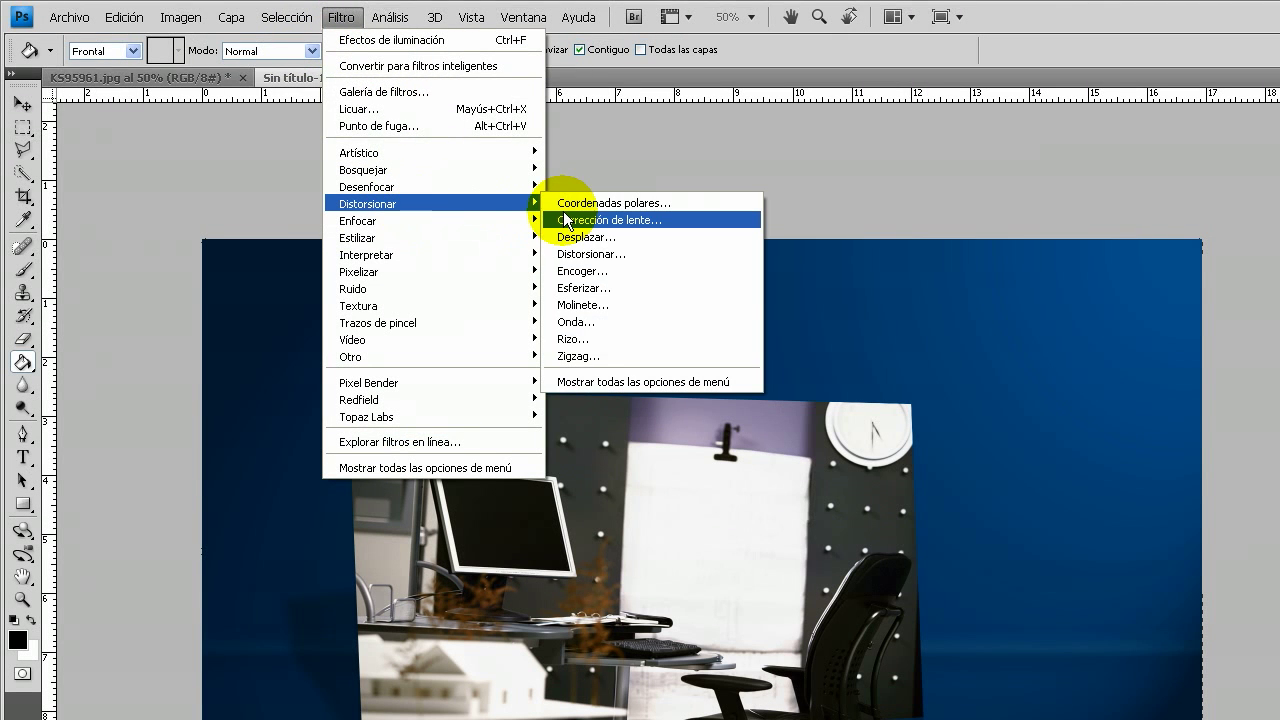
click(567, 220)
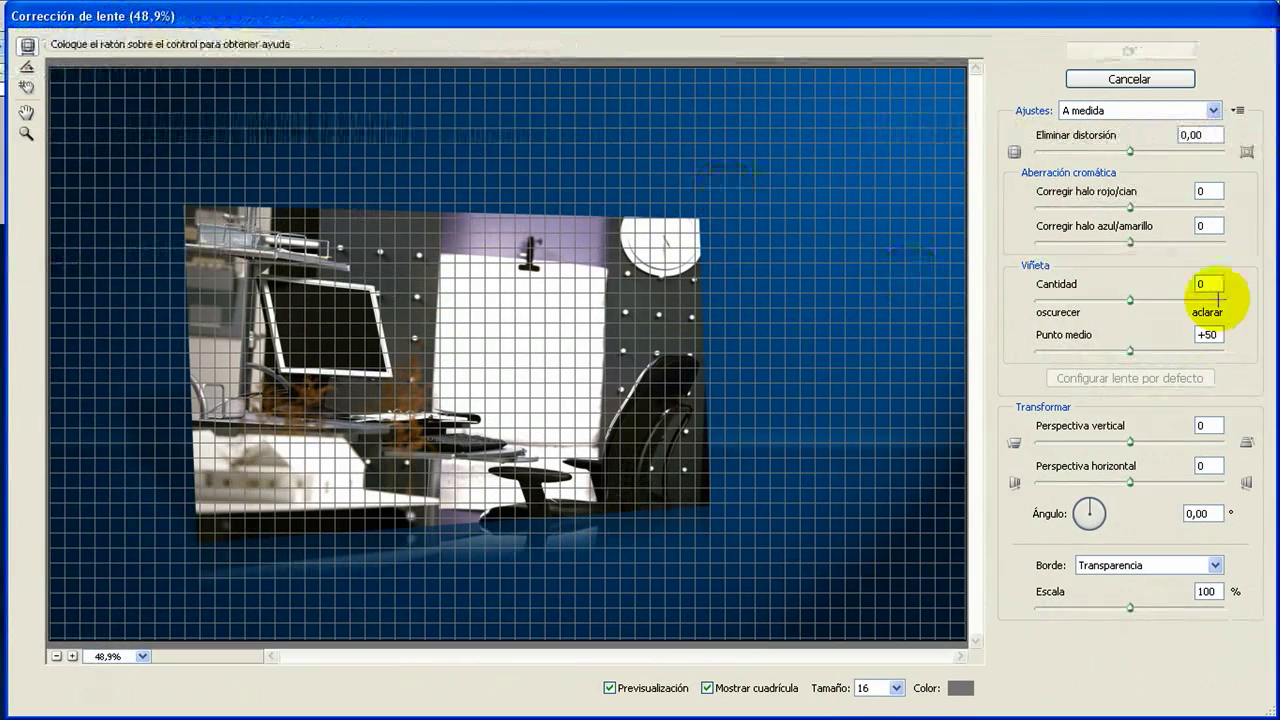
drag(1062, 299, 1043, 302)
click(1150, 57)
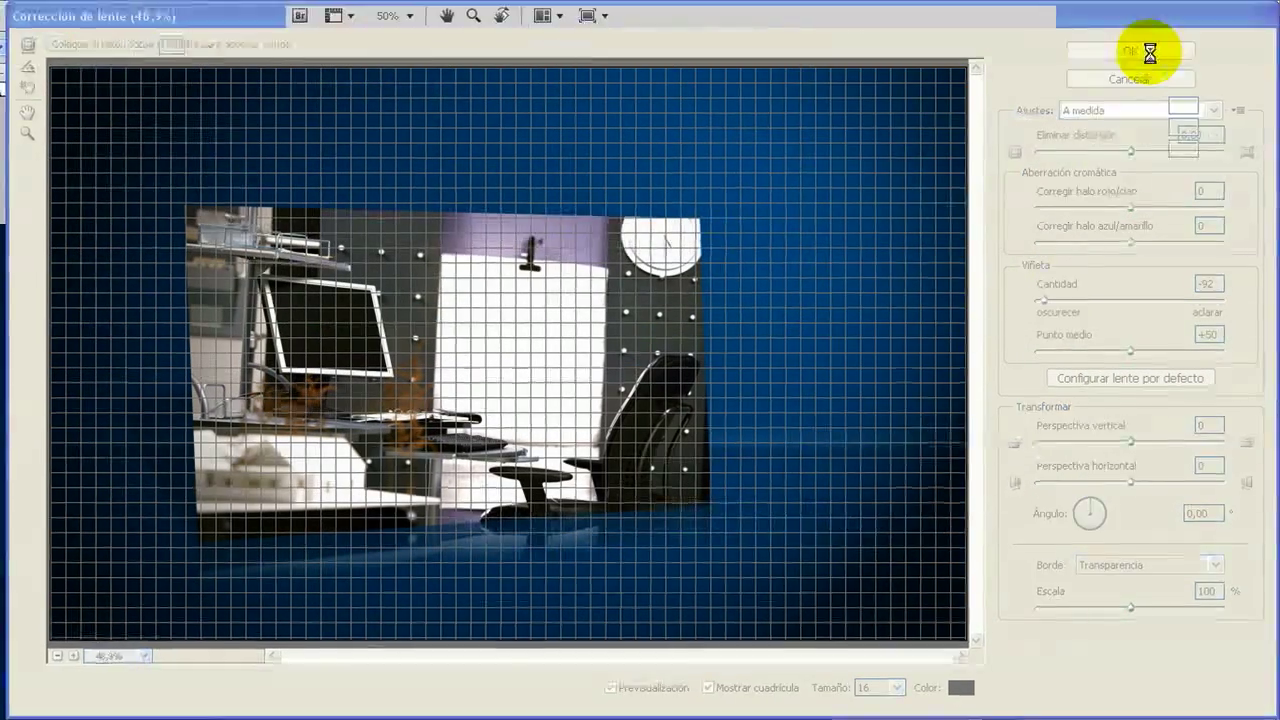